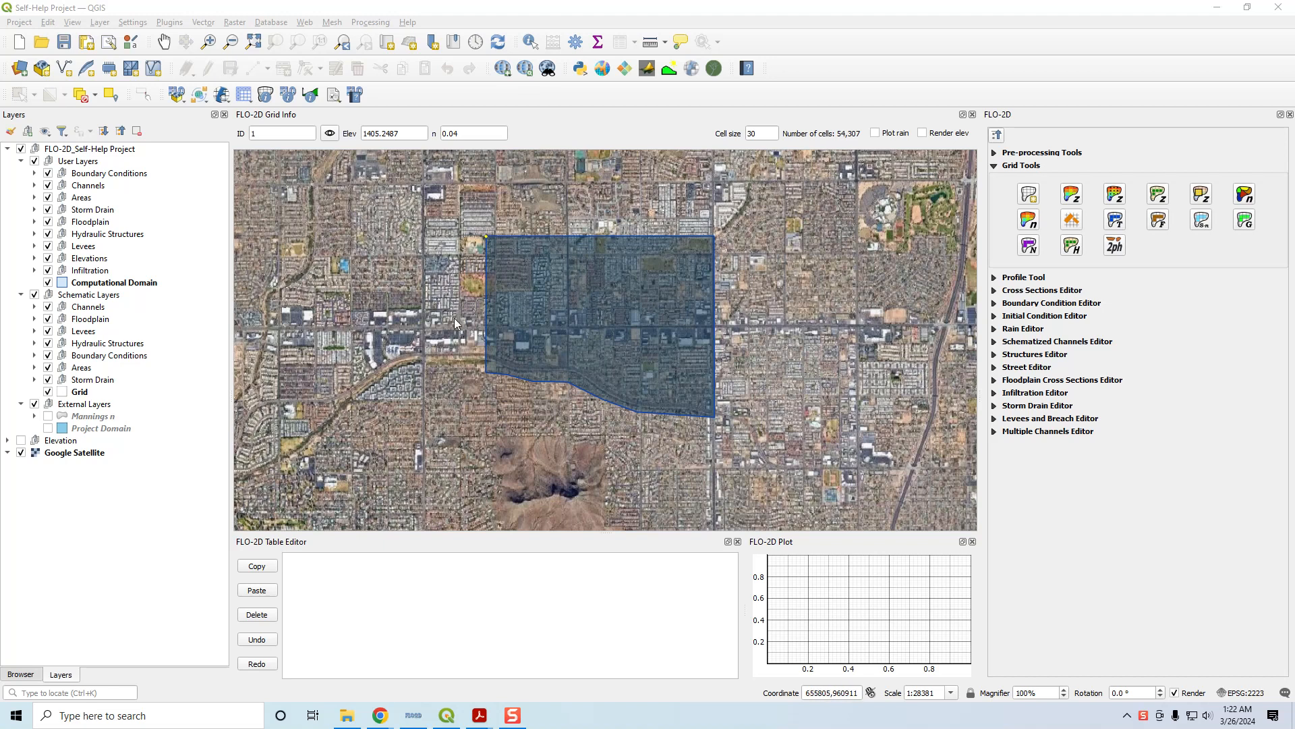
Step: Examine the northeast corner of the computational domain, closing in on the concrete inlet structure at the edge of the basin
scroll(565, 329, "up", 2)
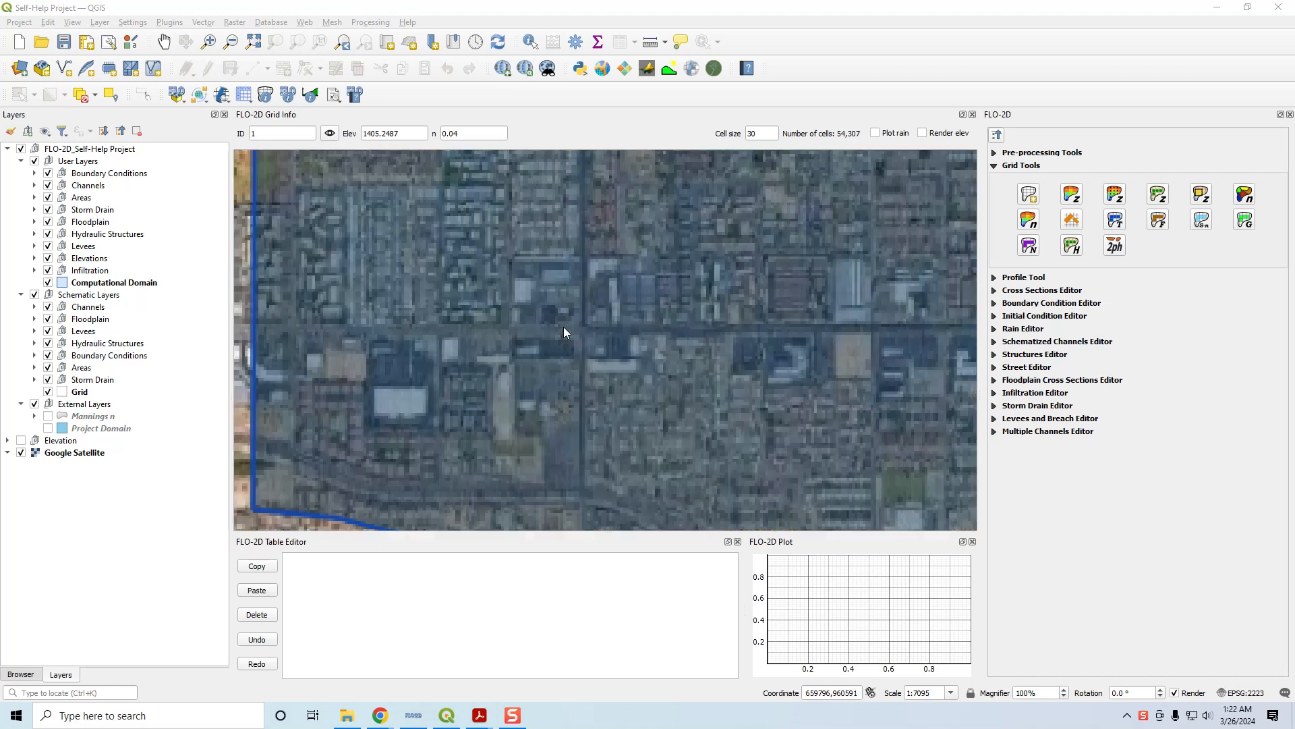
scroll(564, 328, "down", 1)
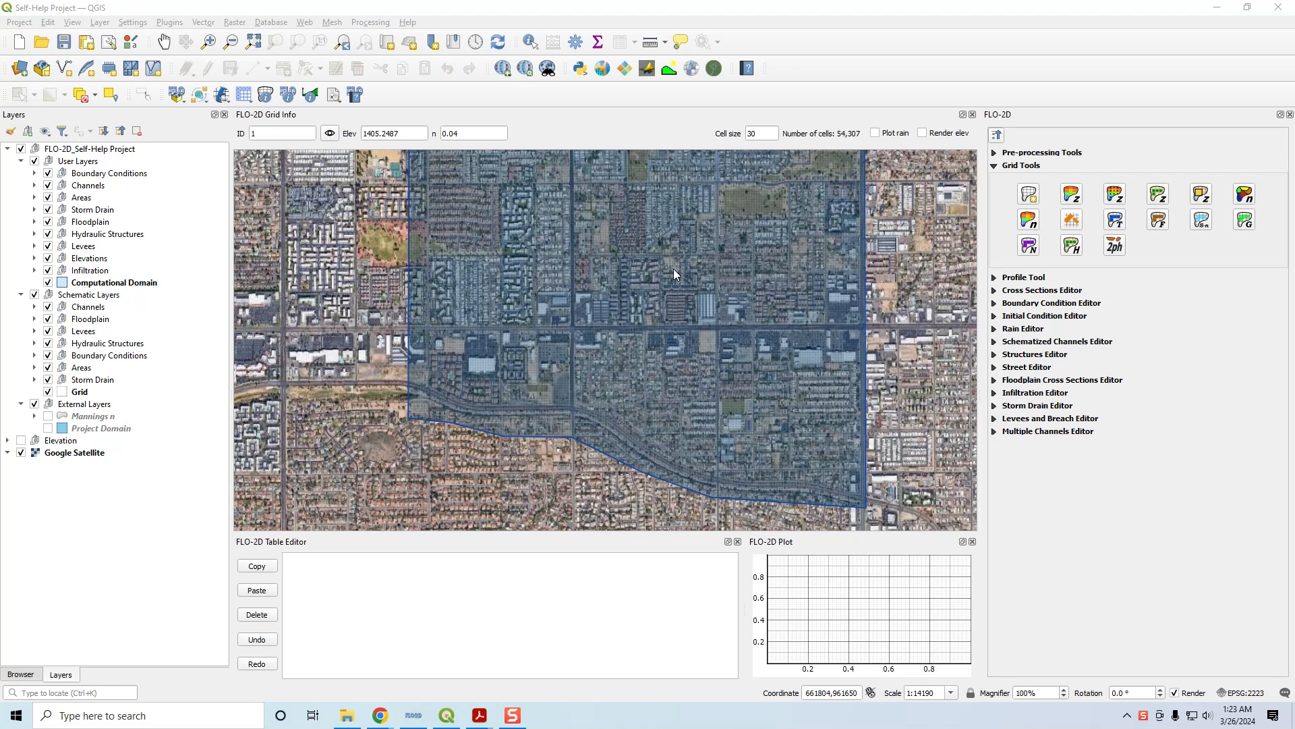
left_click_drag(700, 259, 555, 343)
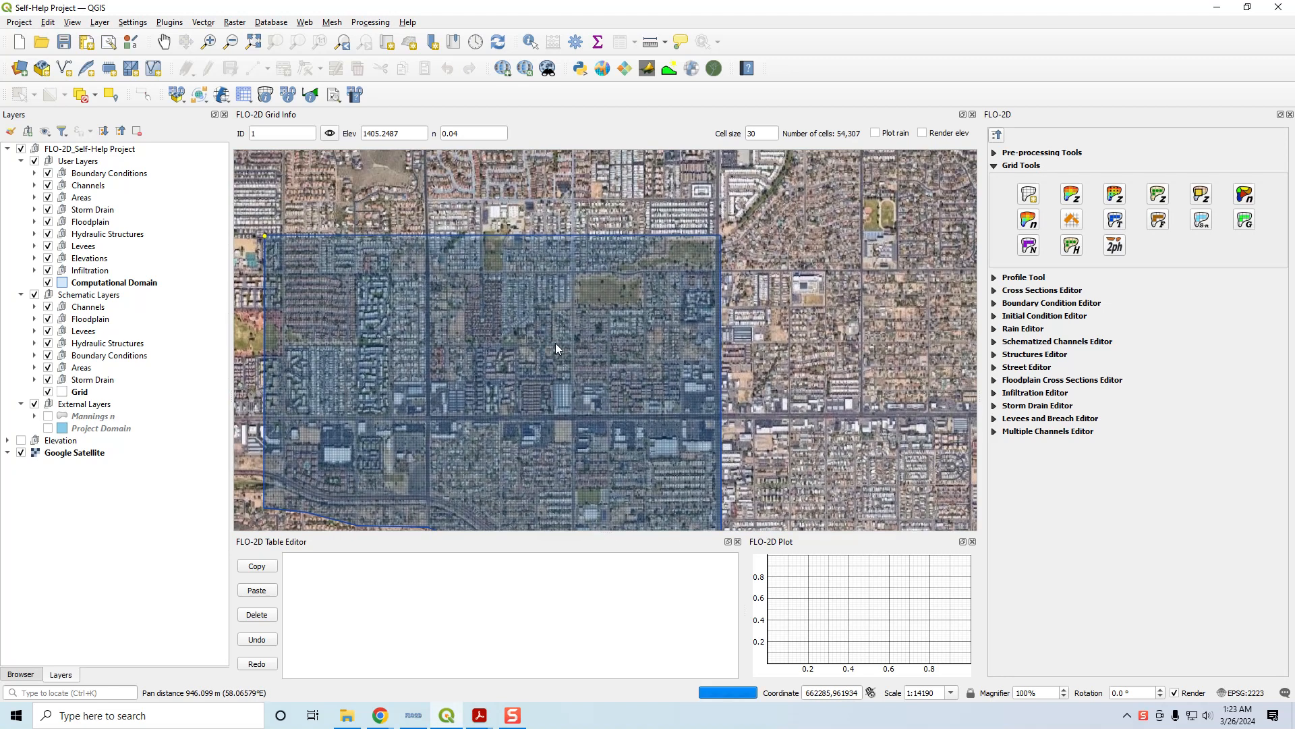
left_click_drag(666, 245, 617, 363)
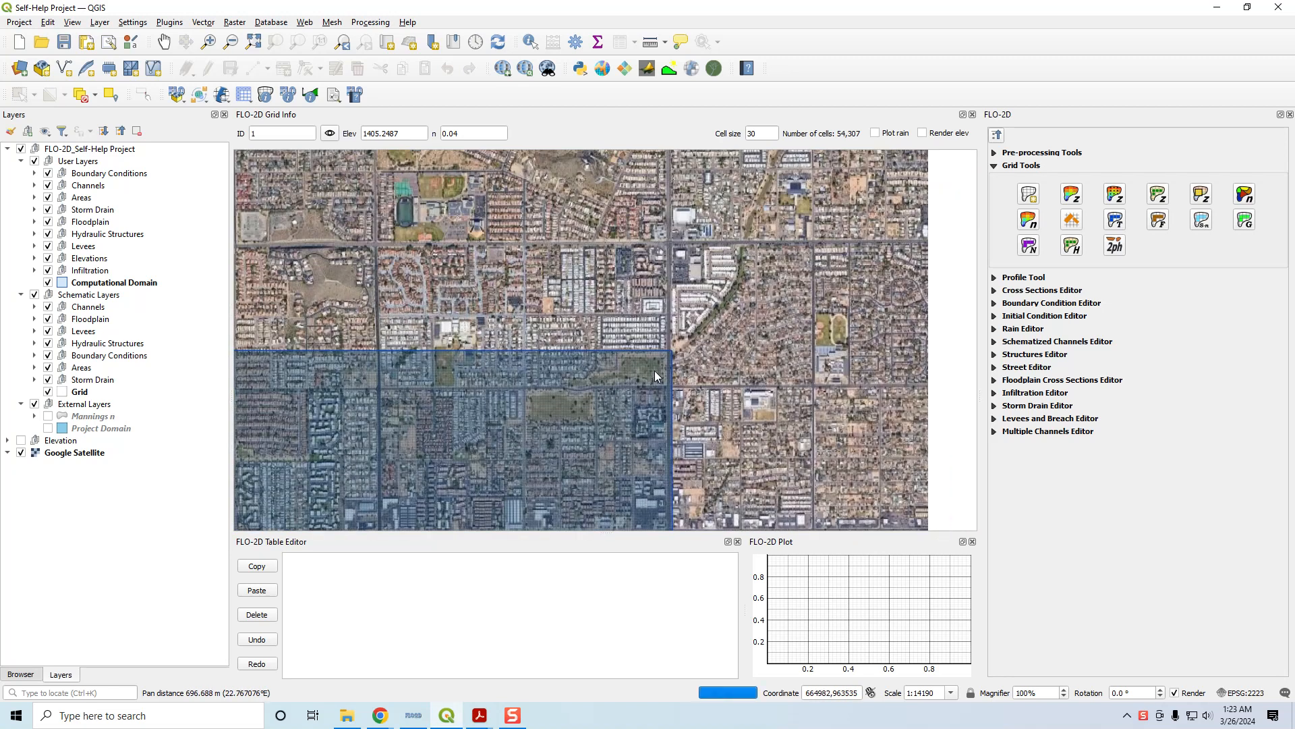
scroll(634, 371, "up", 1)
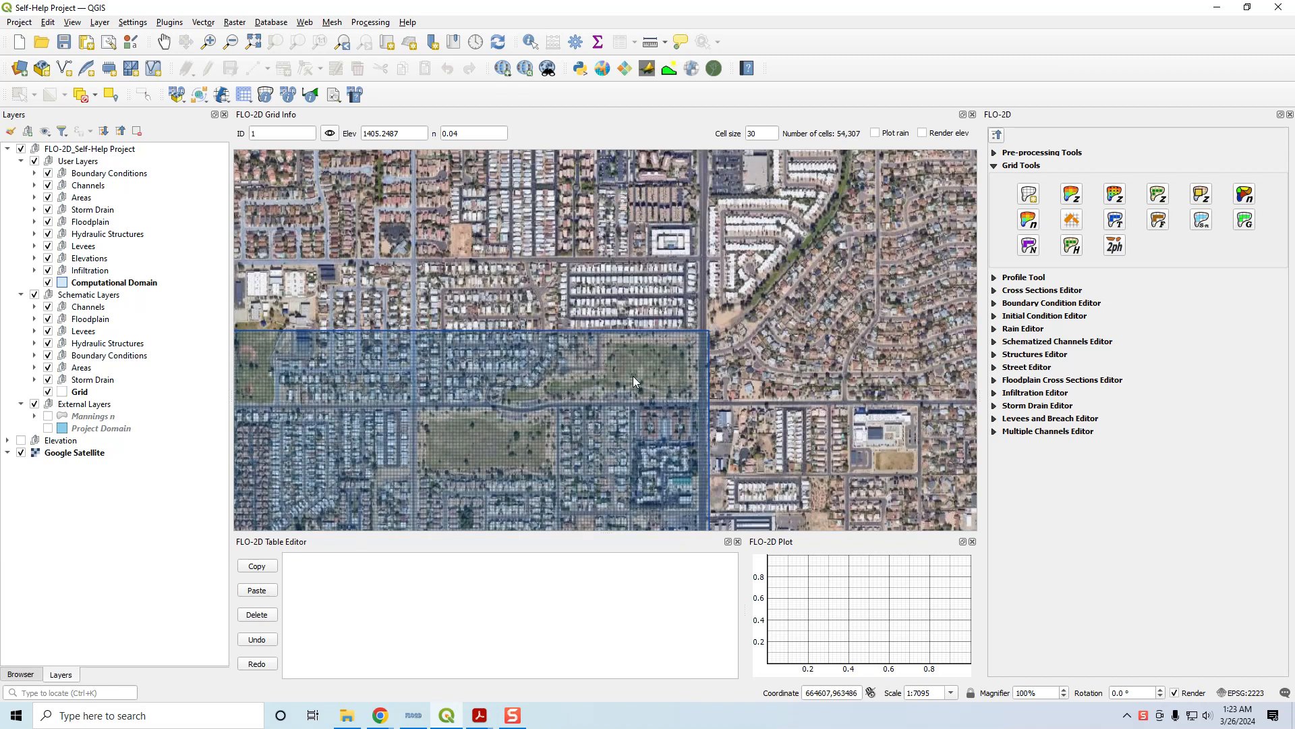
left_click_drag(633, 375, 646, 333)
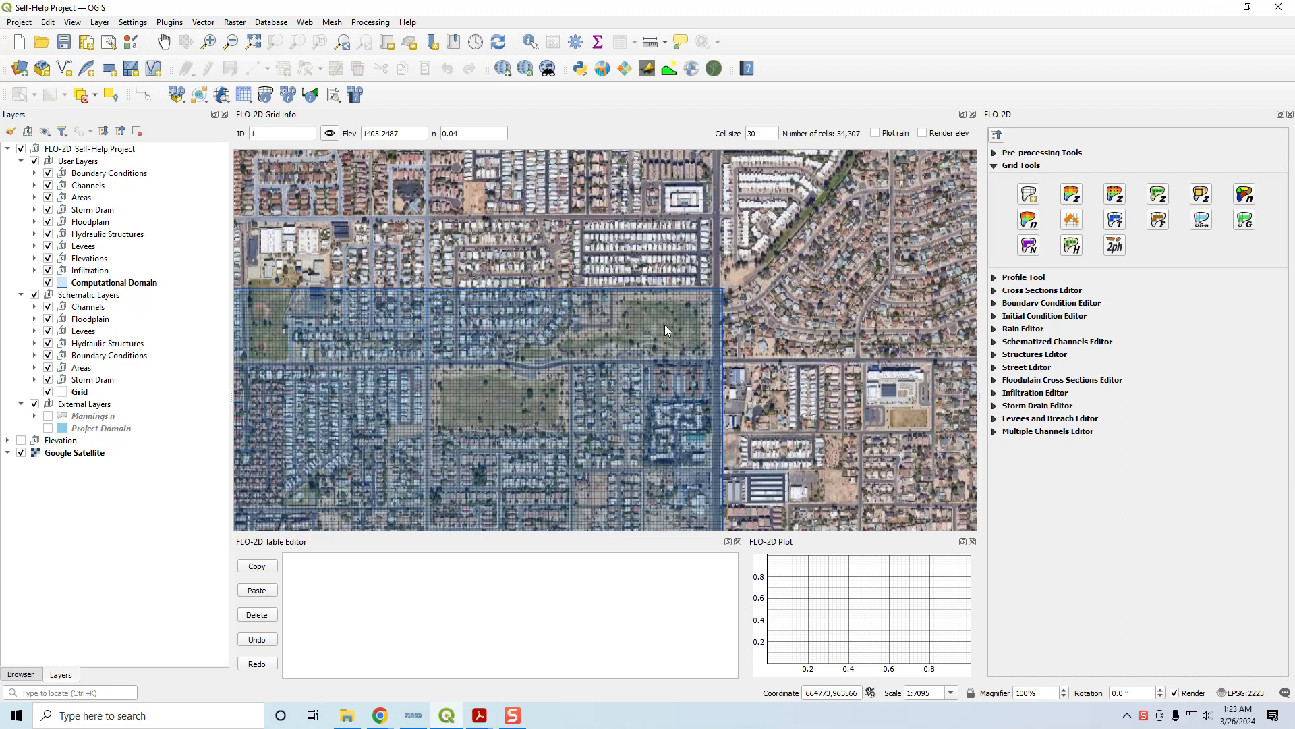
scroll(665, 325, "up", 1)
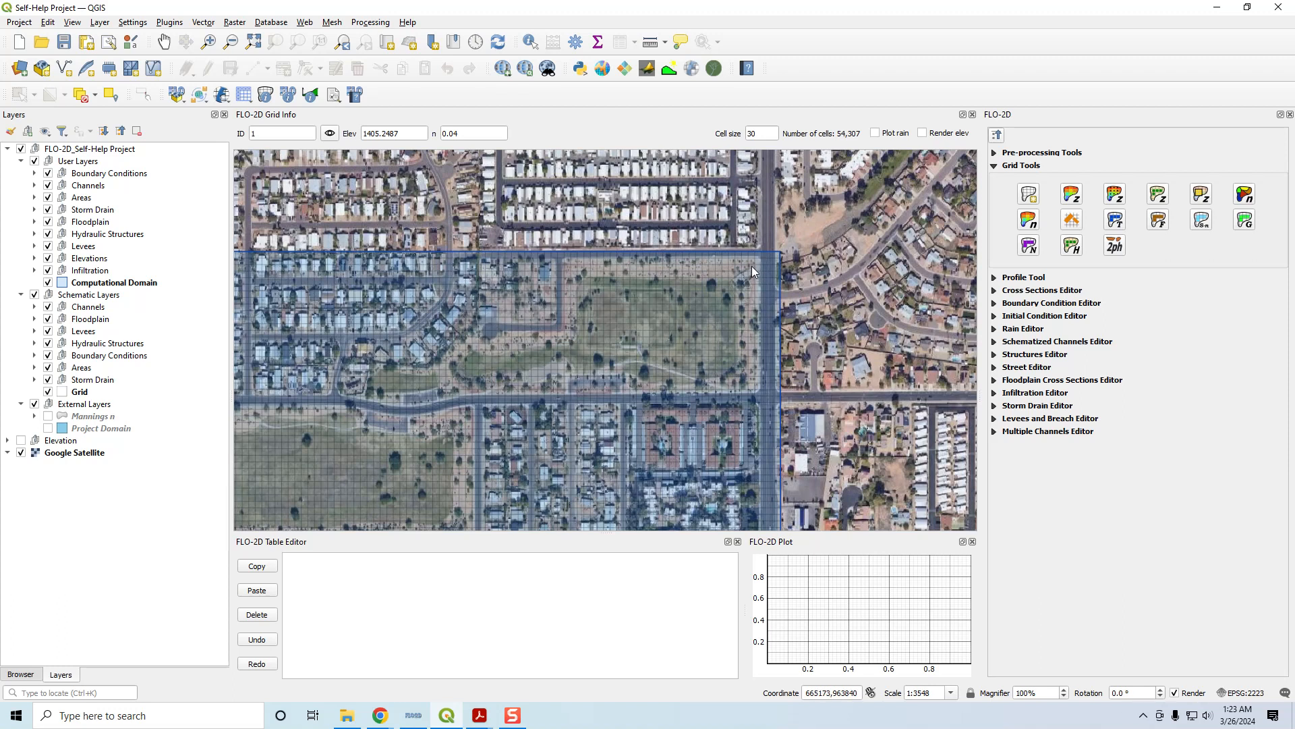
scroll(771, 265, "up", 1)
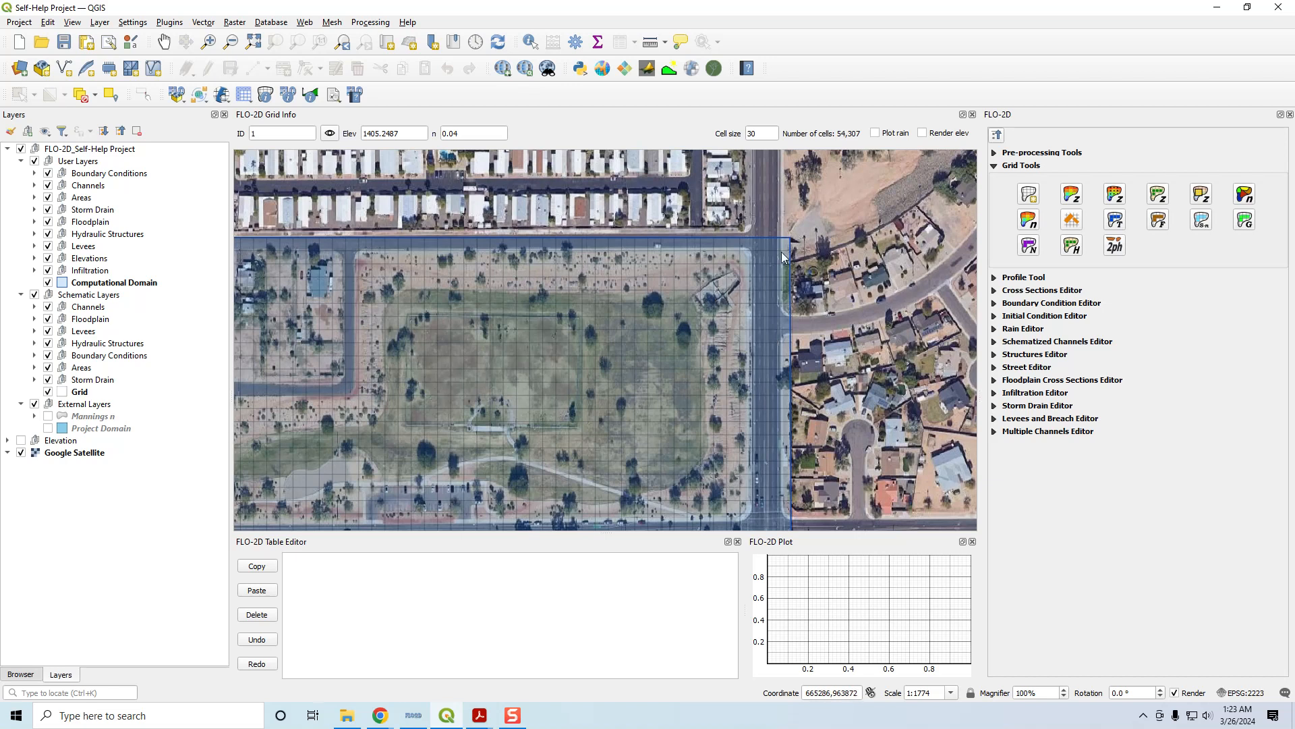
scroll(717, 288, "up", 1)
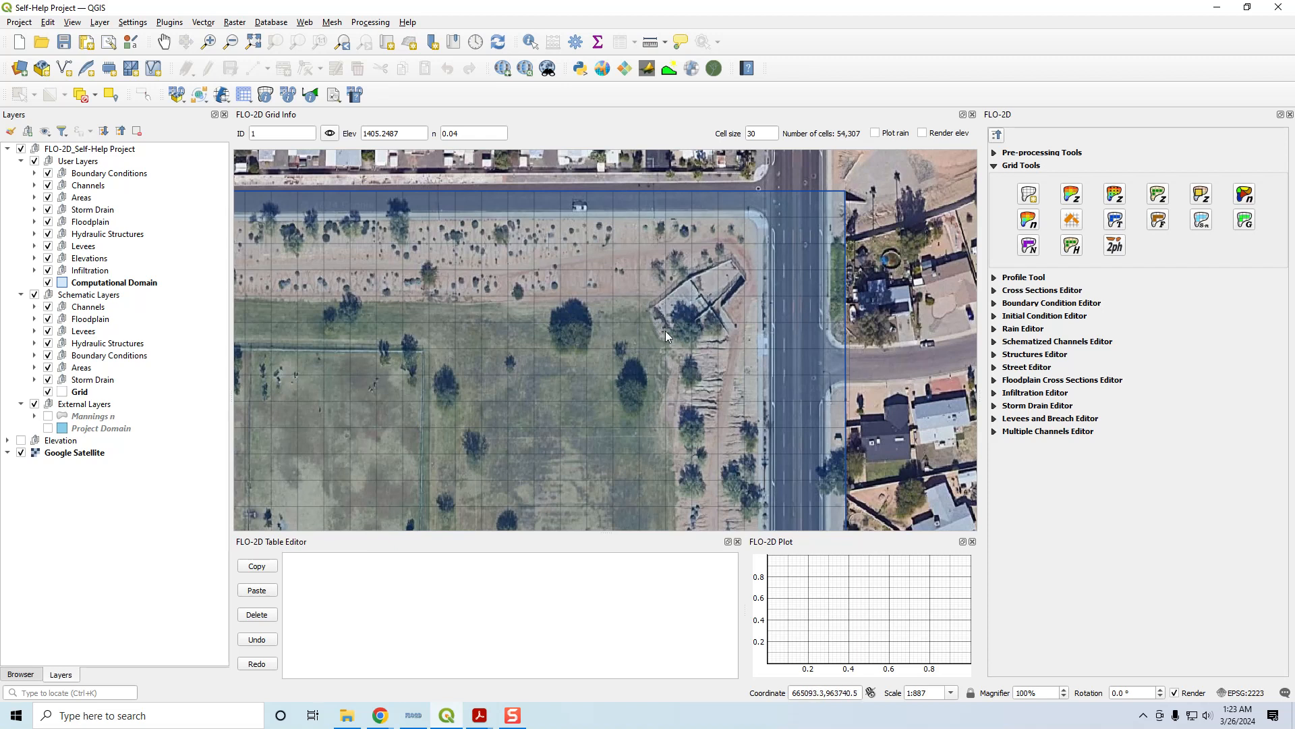
Step: Enable inflow in the Boundary Condition Editor, add an Inflow point on the concrete inlet structure, and save it
left_click(996, 135)
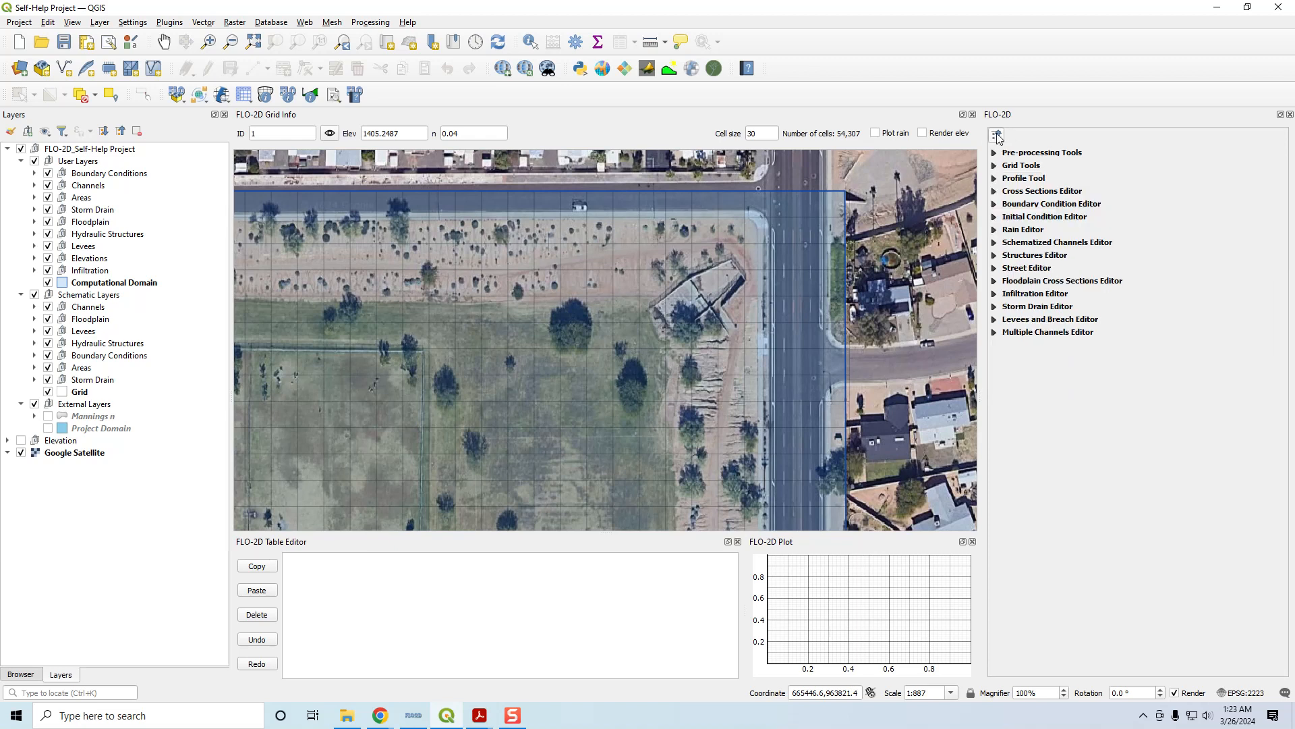
left_click(993, 205)
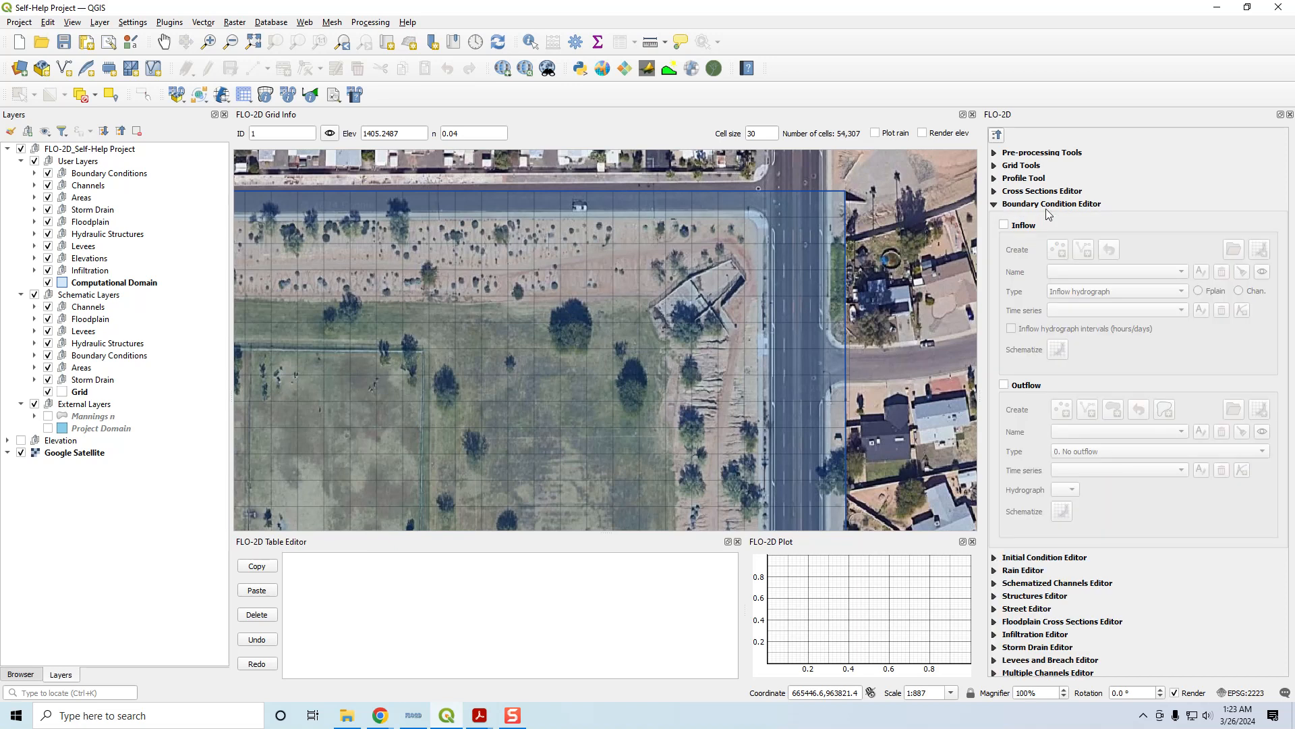
left_click(1004, 226)
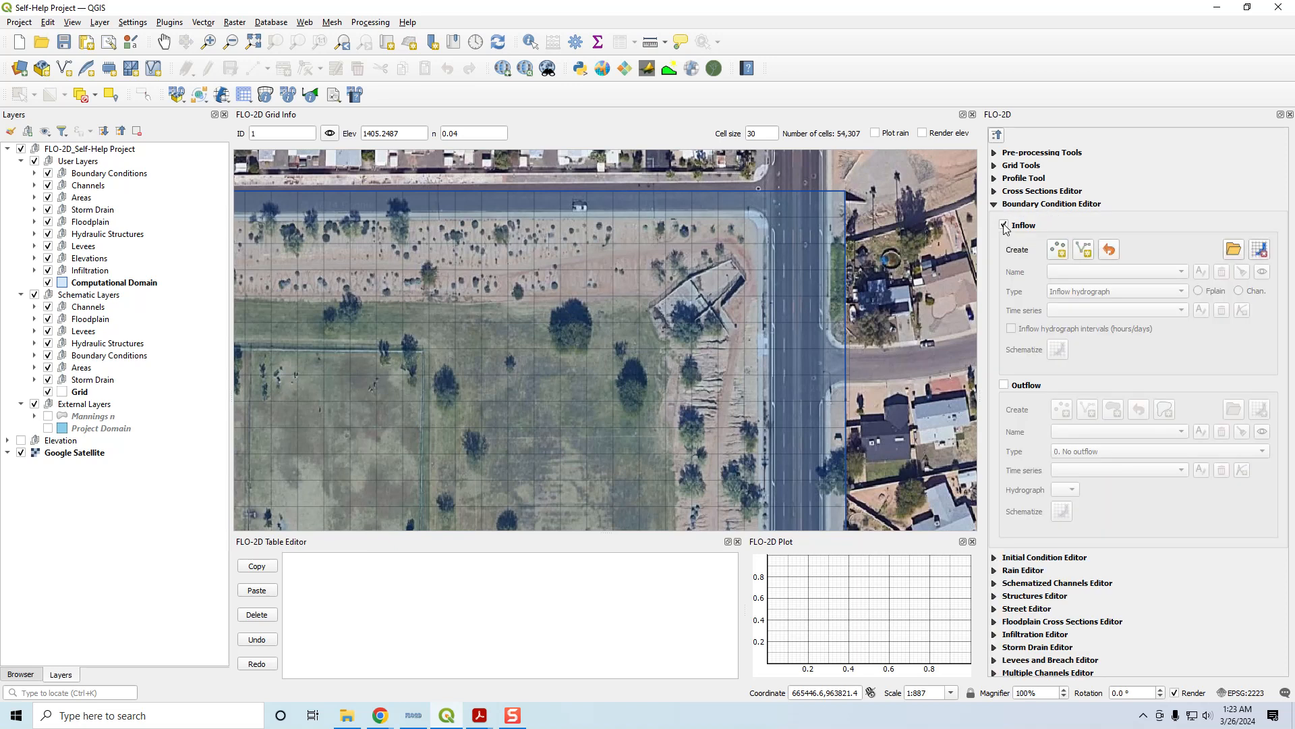
left_click(1057, 250)
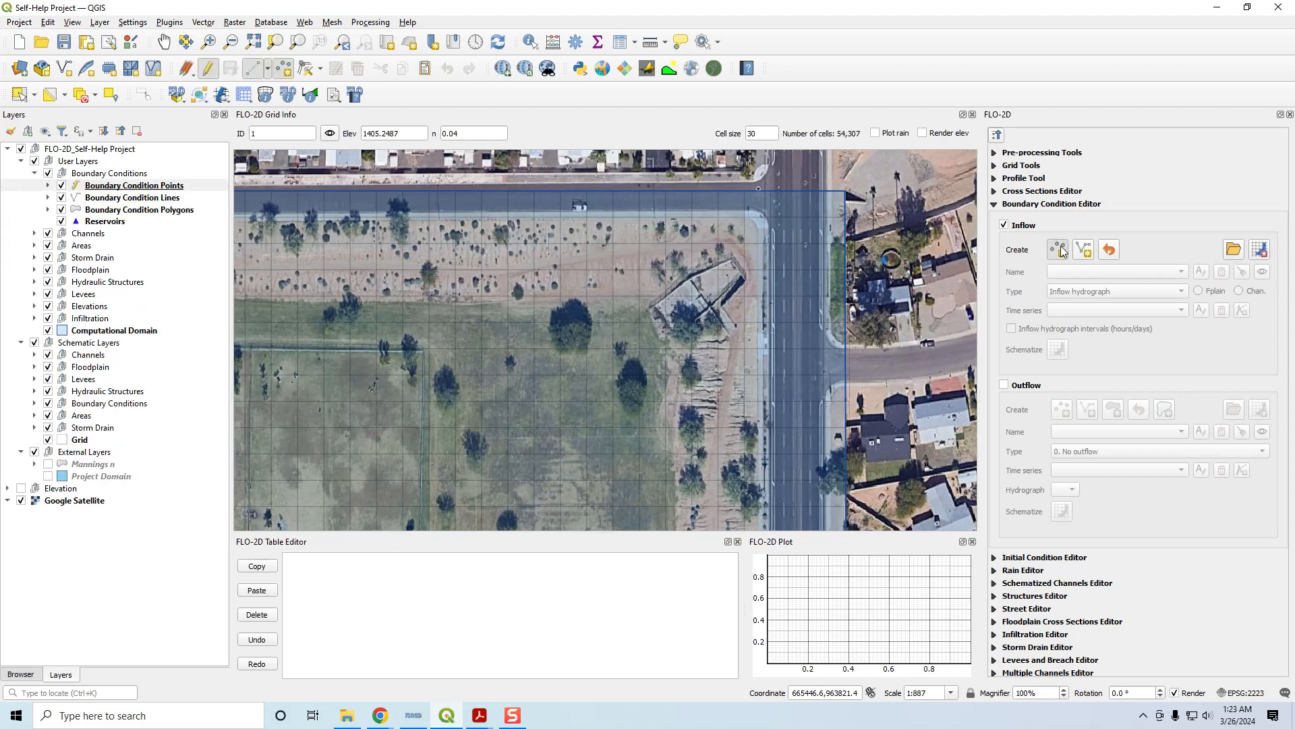
left_click(707, 282)
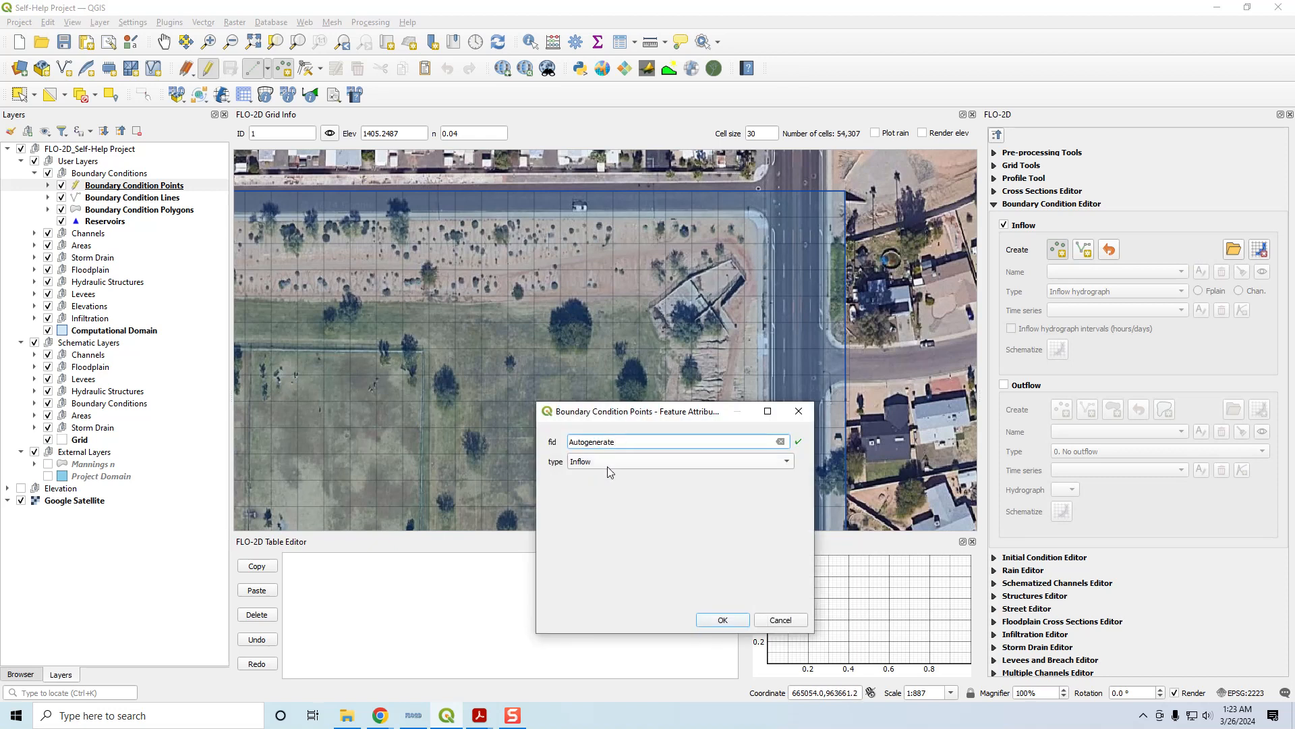
left_click_drag(627, 410, 544, 227)
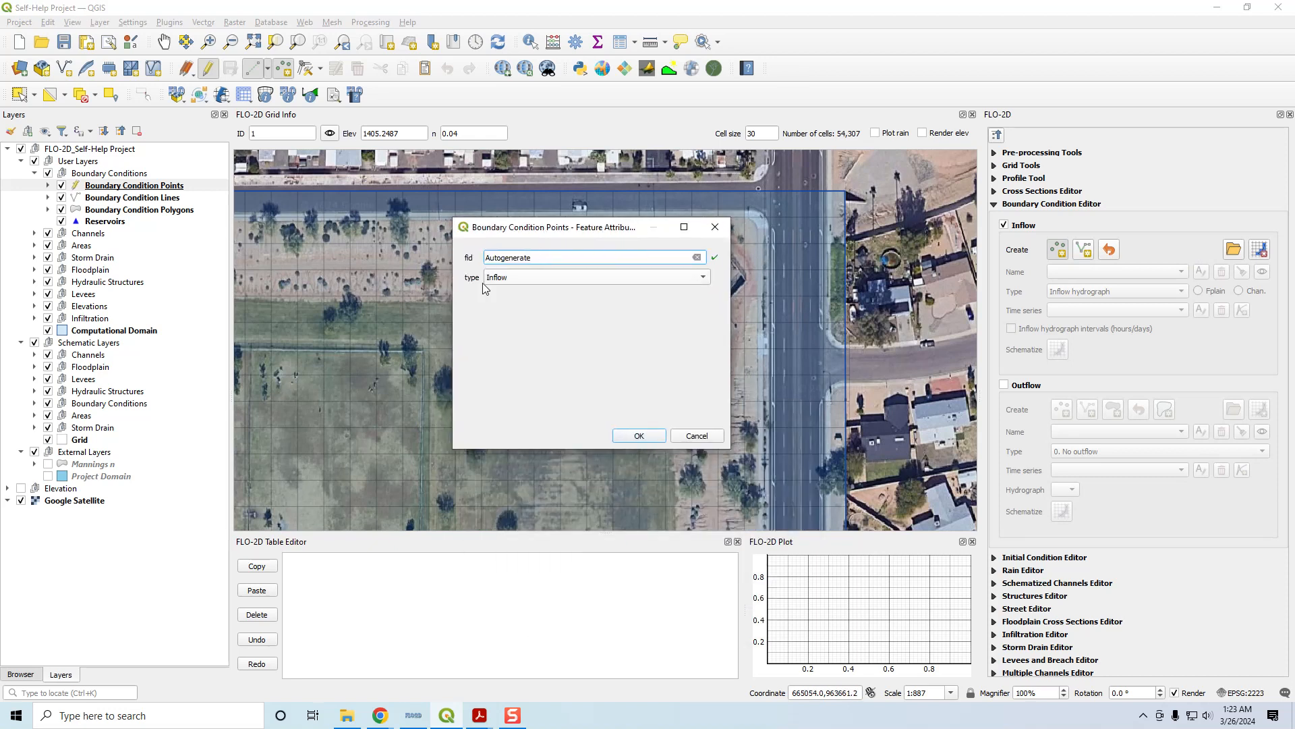
left_click(638, 436)
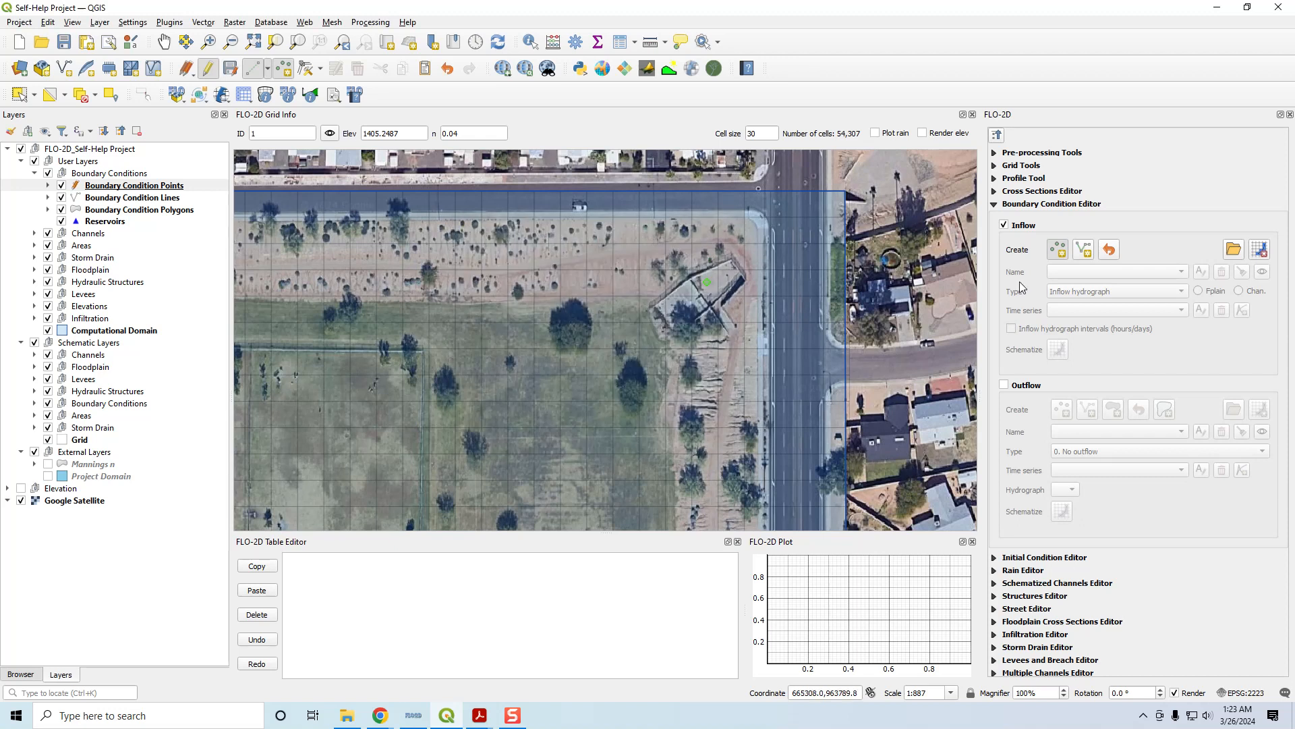
left_click(1058, 249)
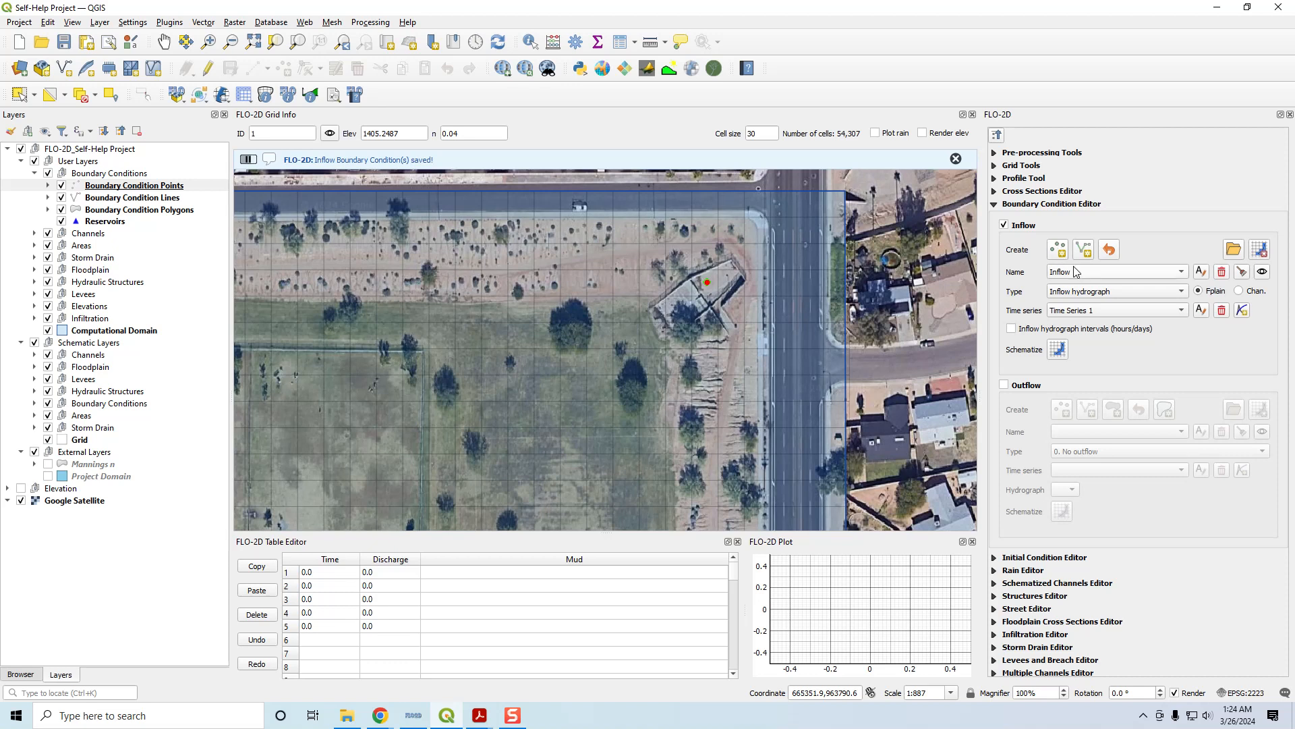
Step: Rename the inflow as Grover Basin Inflow and its time series as GroverIn 100yr 6hr
left_click(1201, 271)
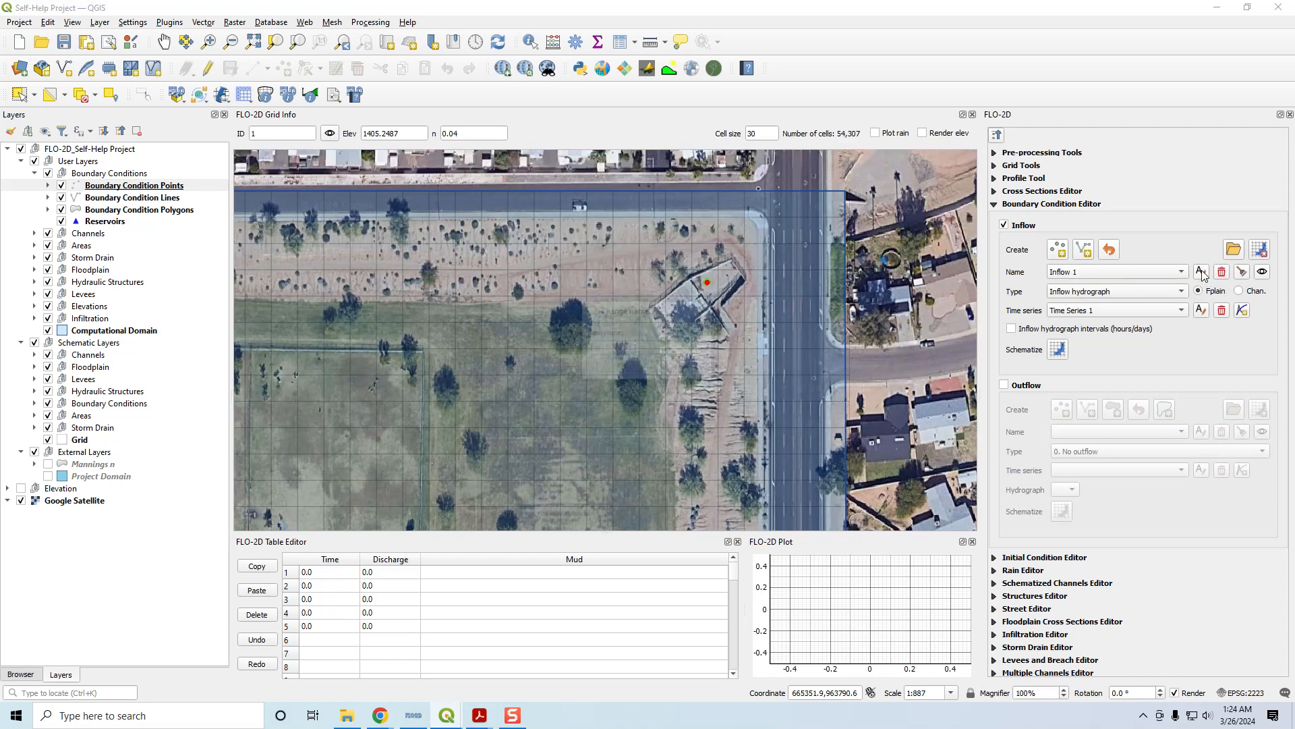
type("Grover Basin Inflow")
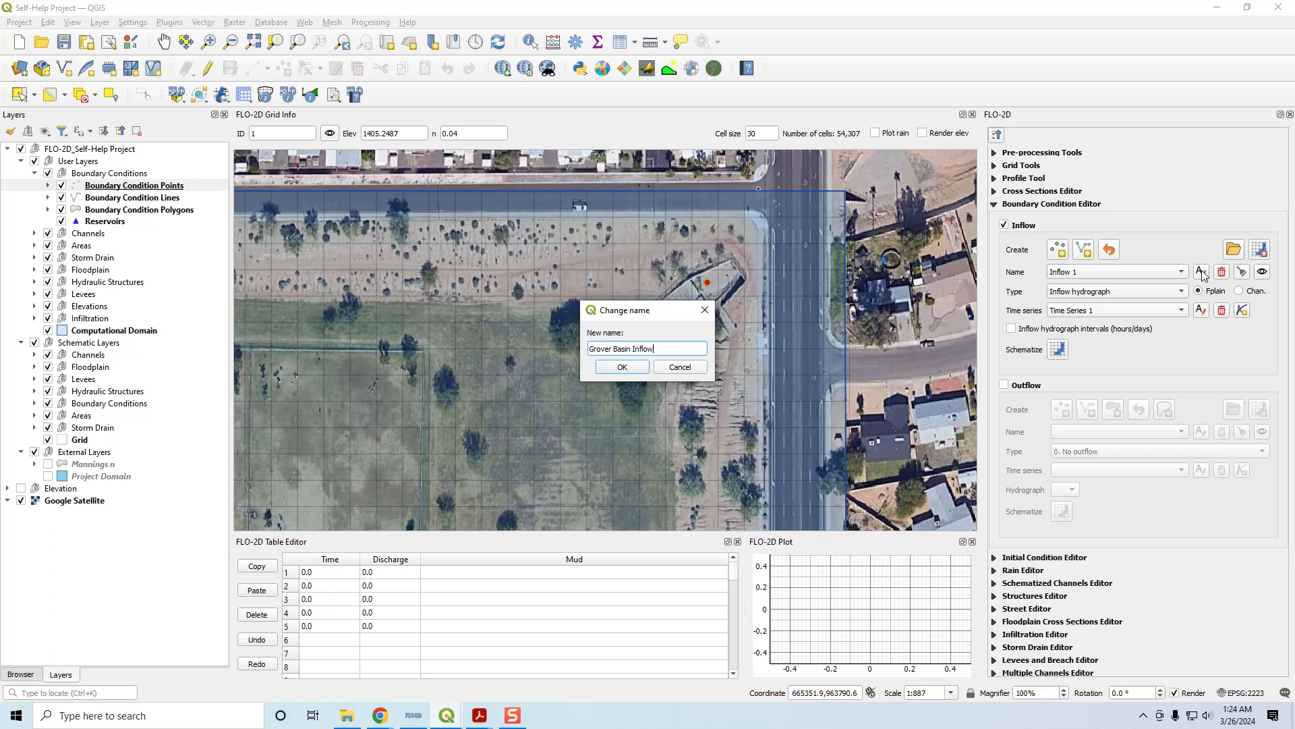
left_click(631, 366)
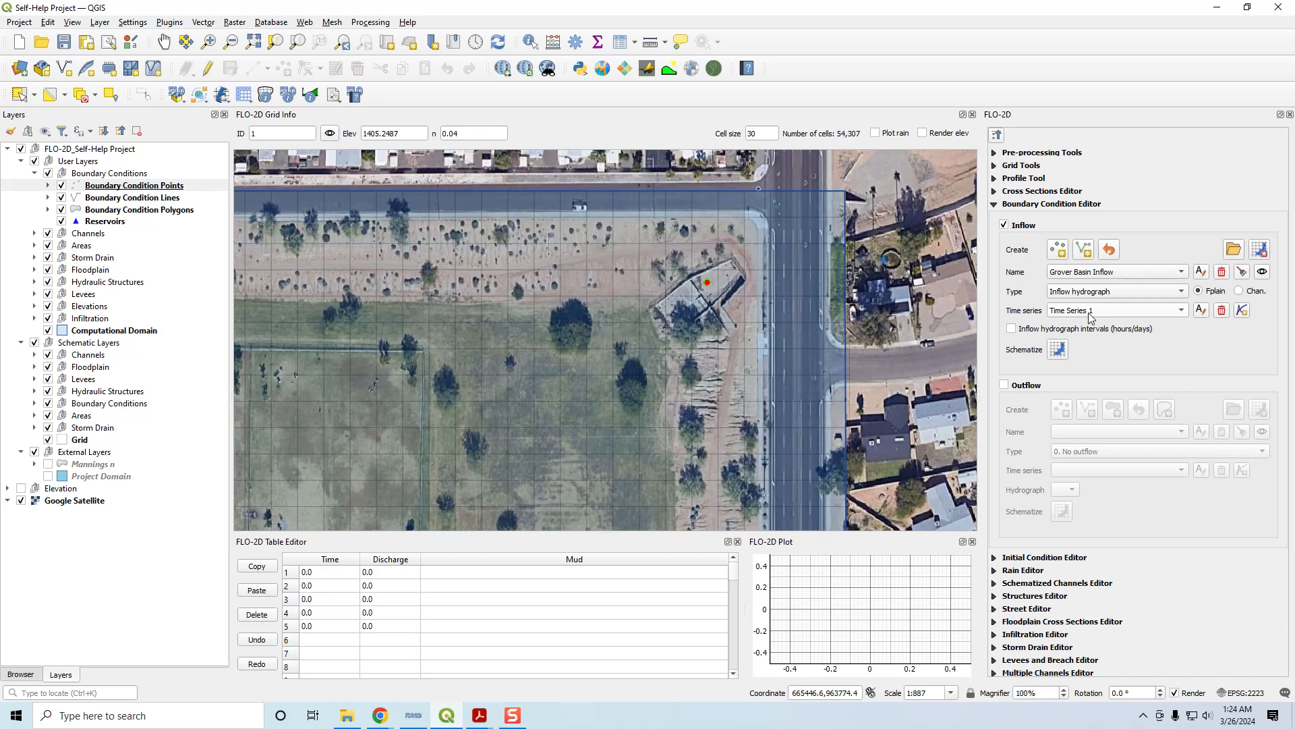
left_click(1203, 309)
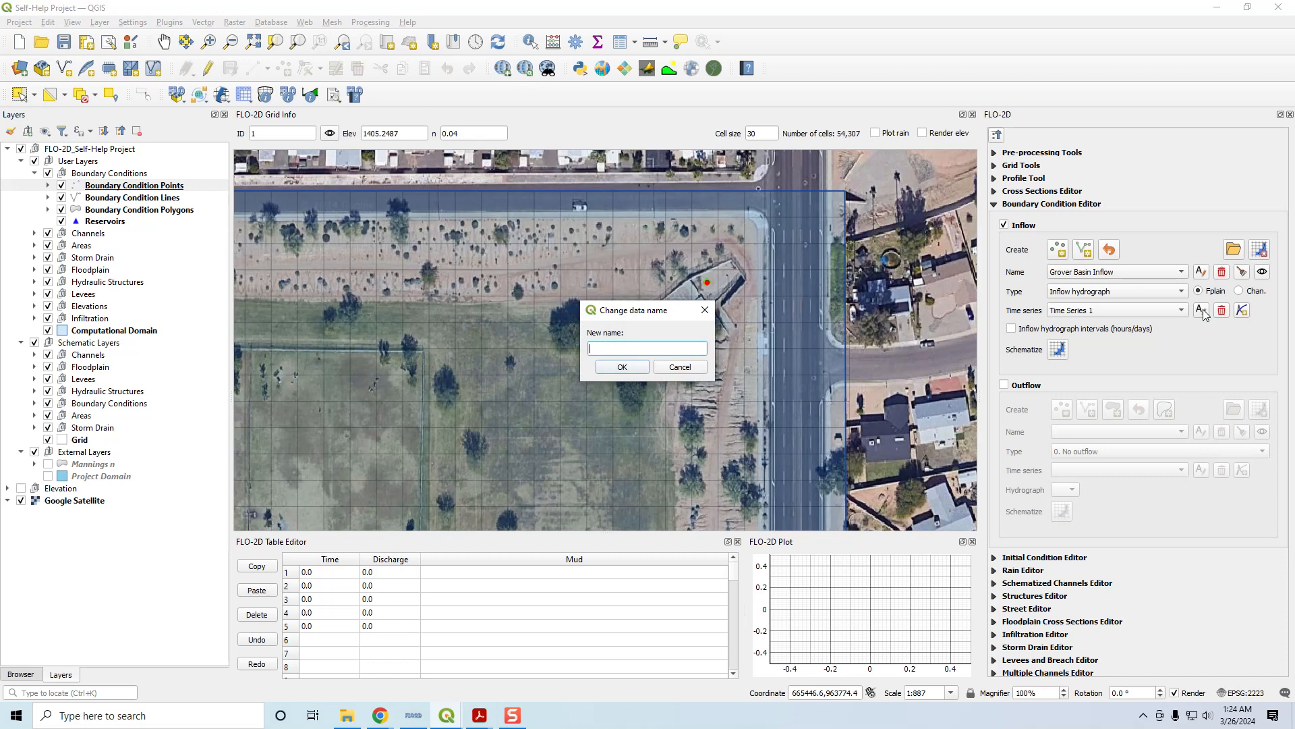
type("GroverIn 100yr 6hr")
left_click(618, 368)
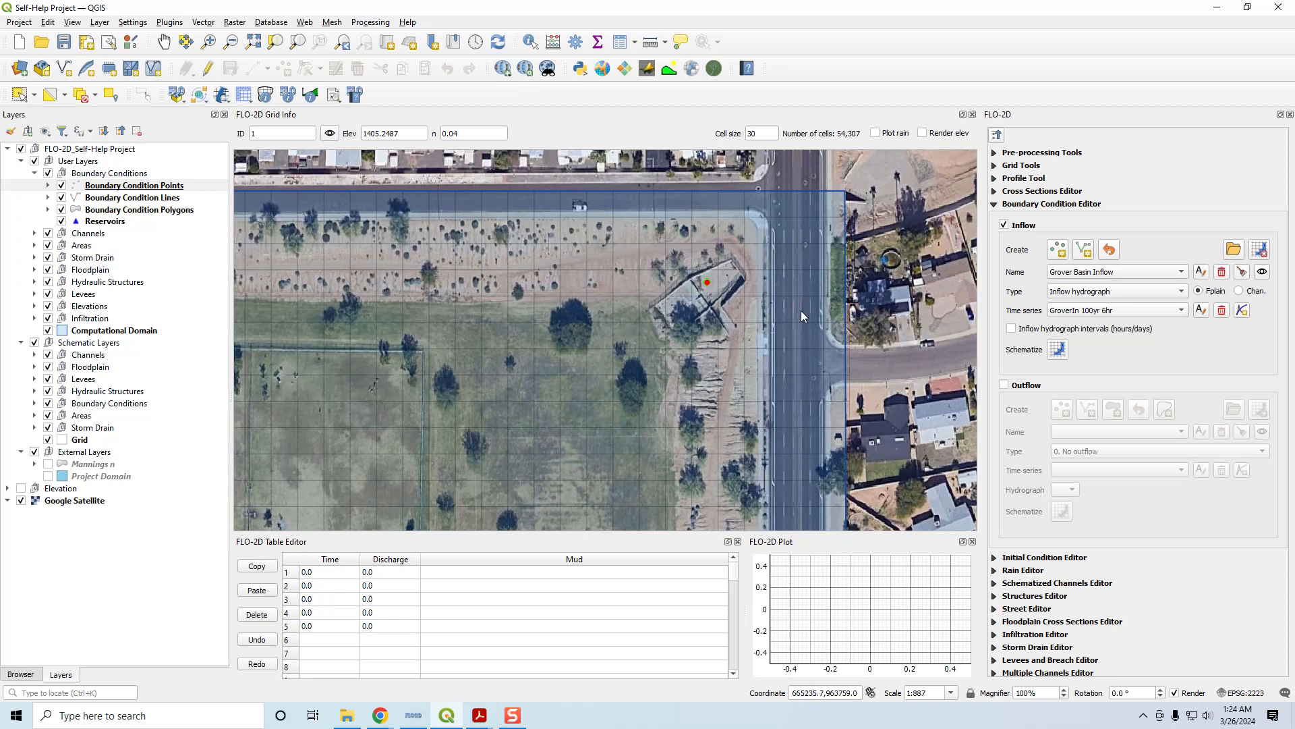
left_click(1063, 348)
Step: Copy all the hydrograph data from GroverBasinInflow 100yr 6hr.txt in the QGIS Lesson 1 folder, and return to QGIS
left_click(346, 715)
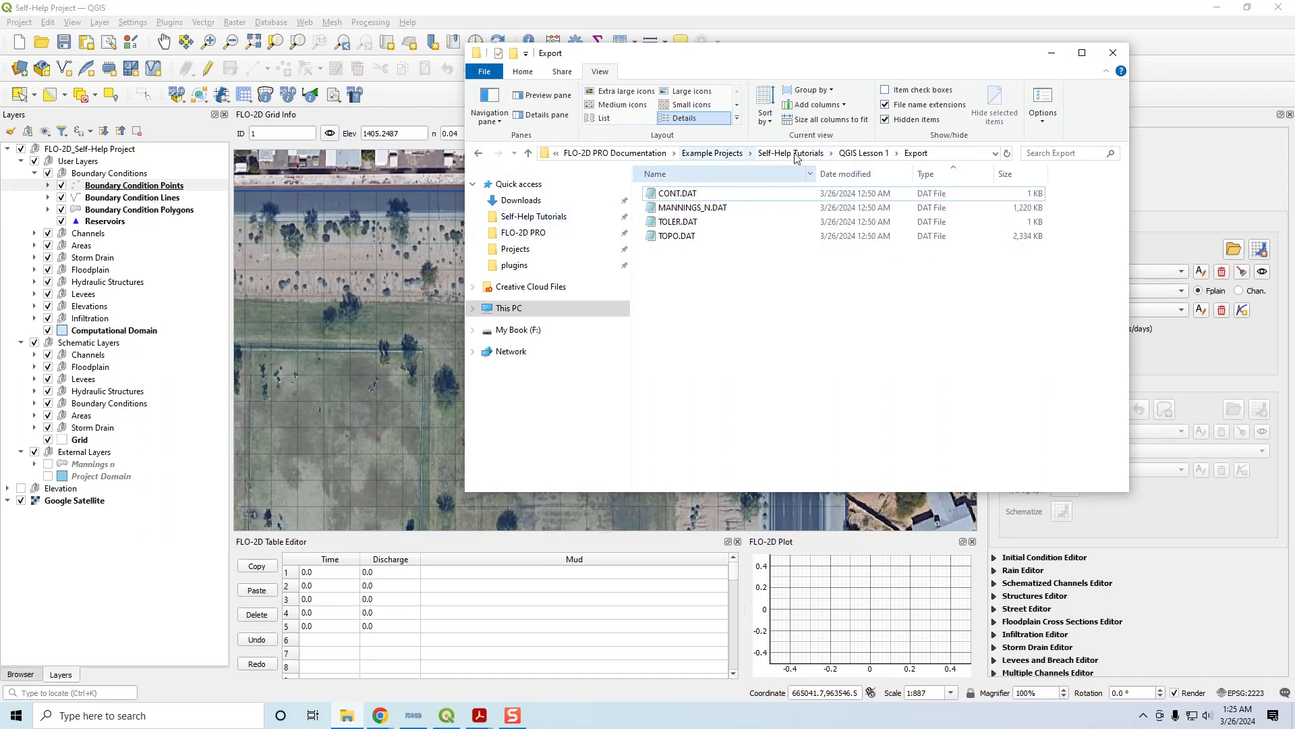
left_click(871, 153)
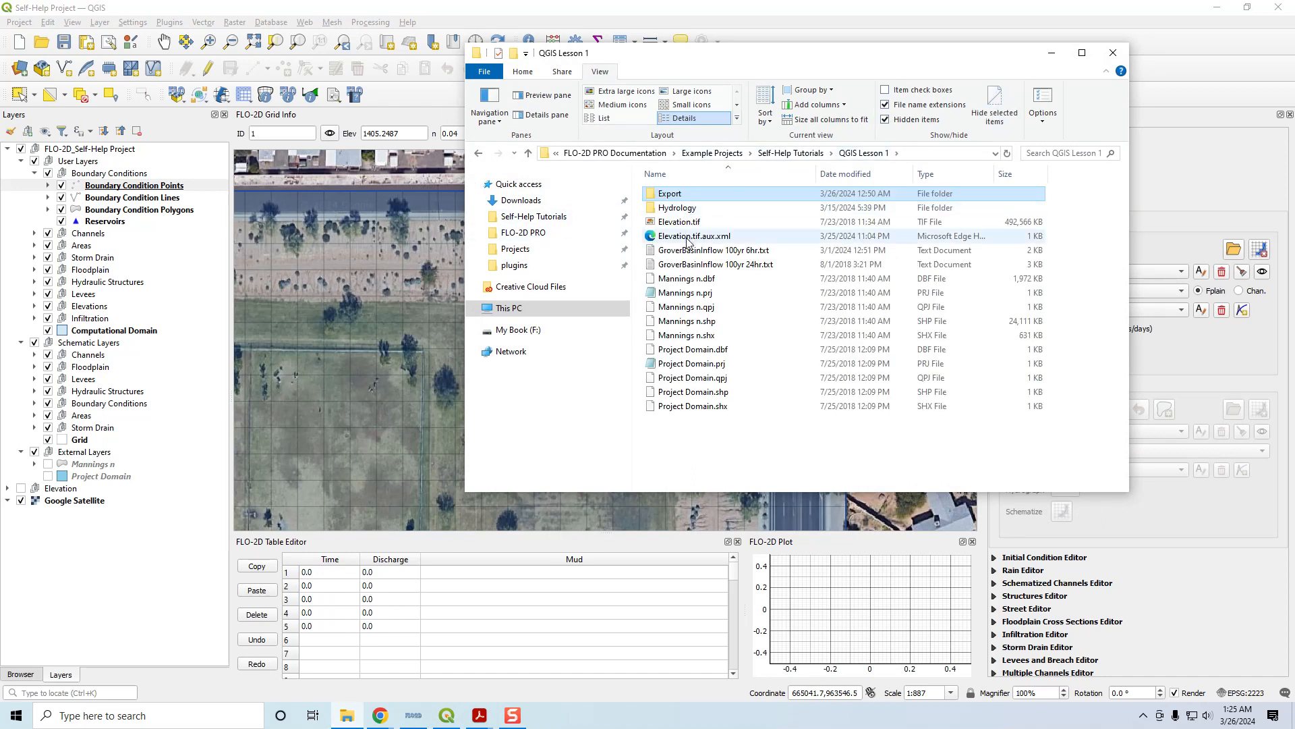
double_click(732, 254)
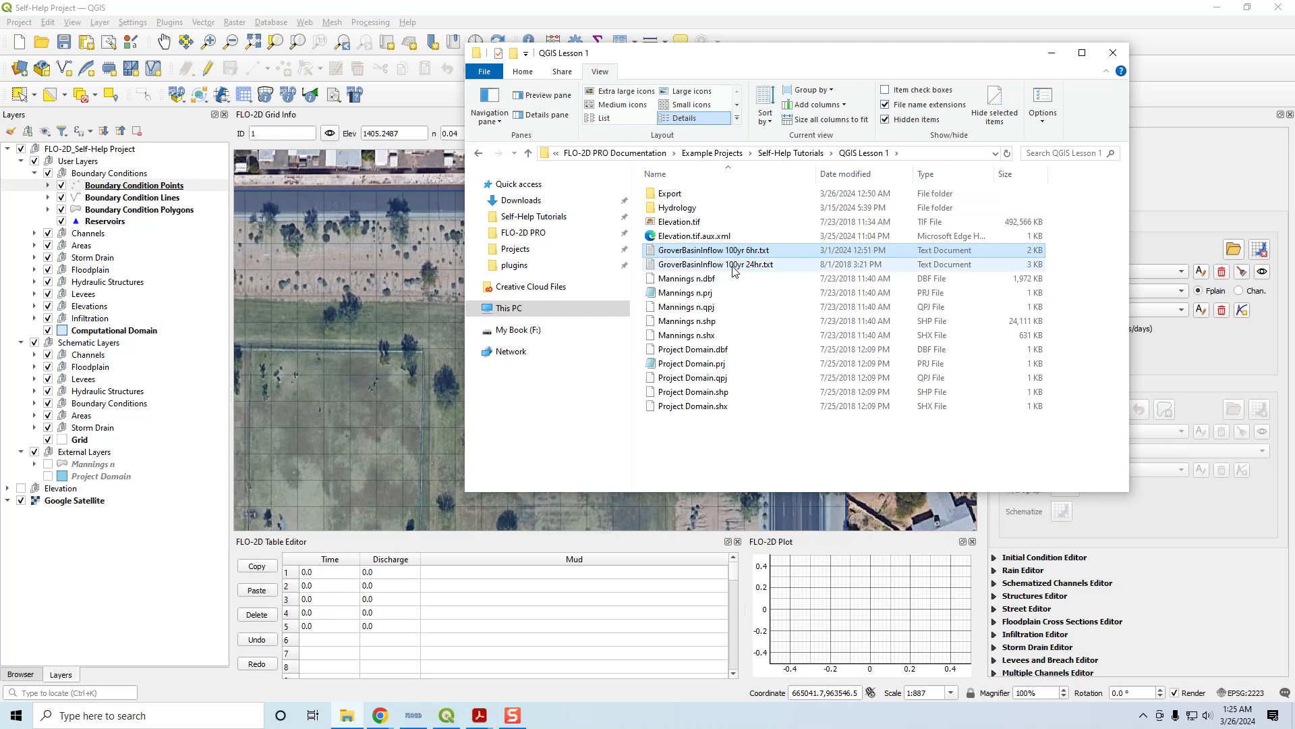
left_click(733, 268)
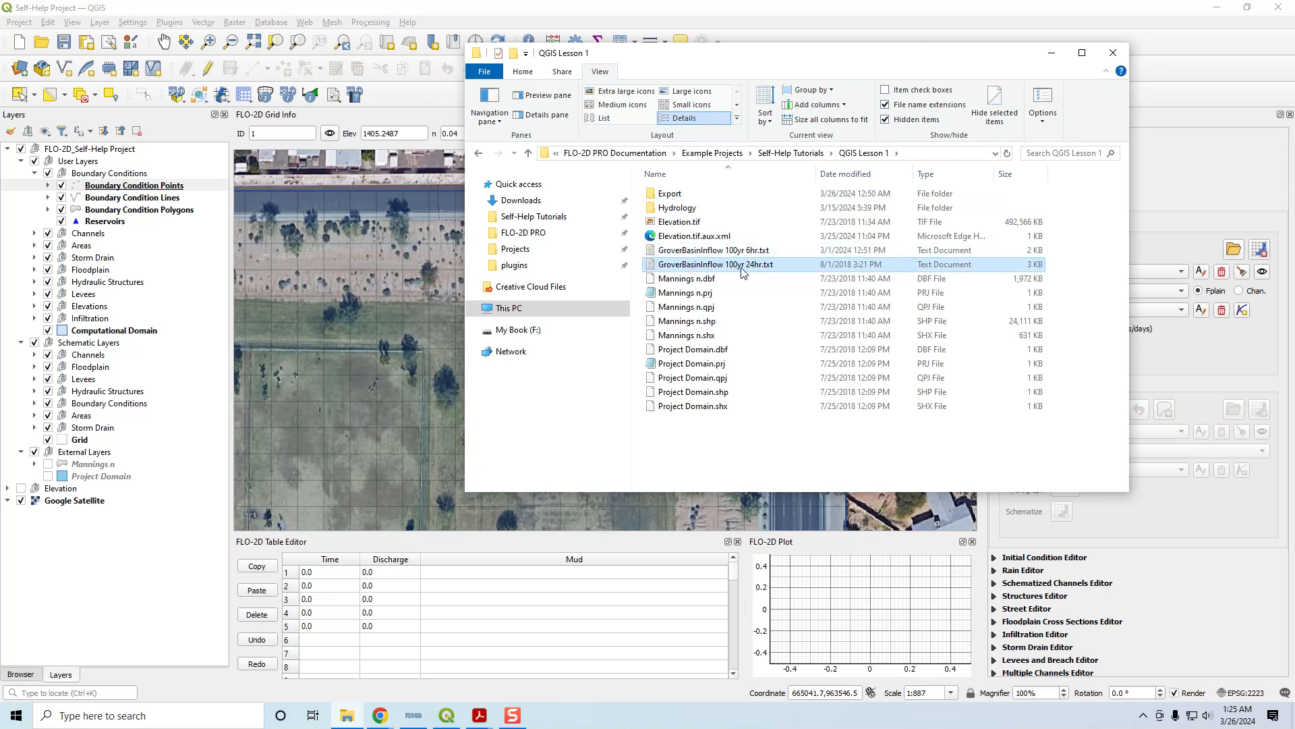
left_click(716, 254)
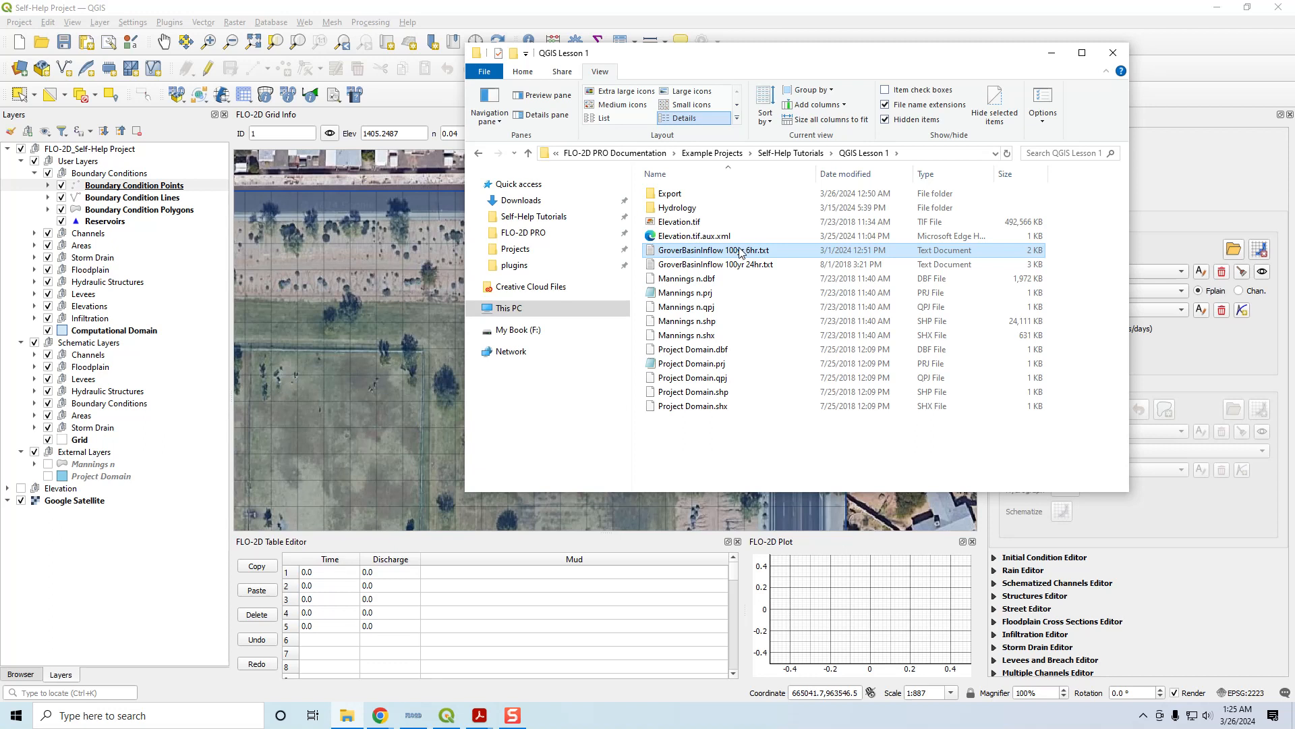
double_click(740, 252)
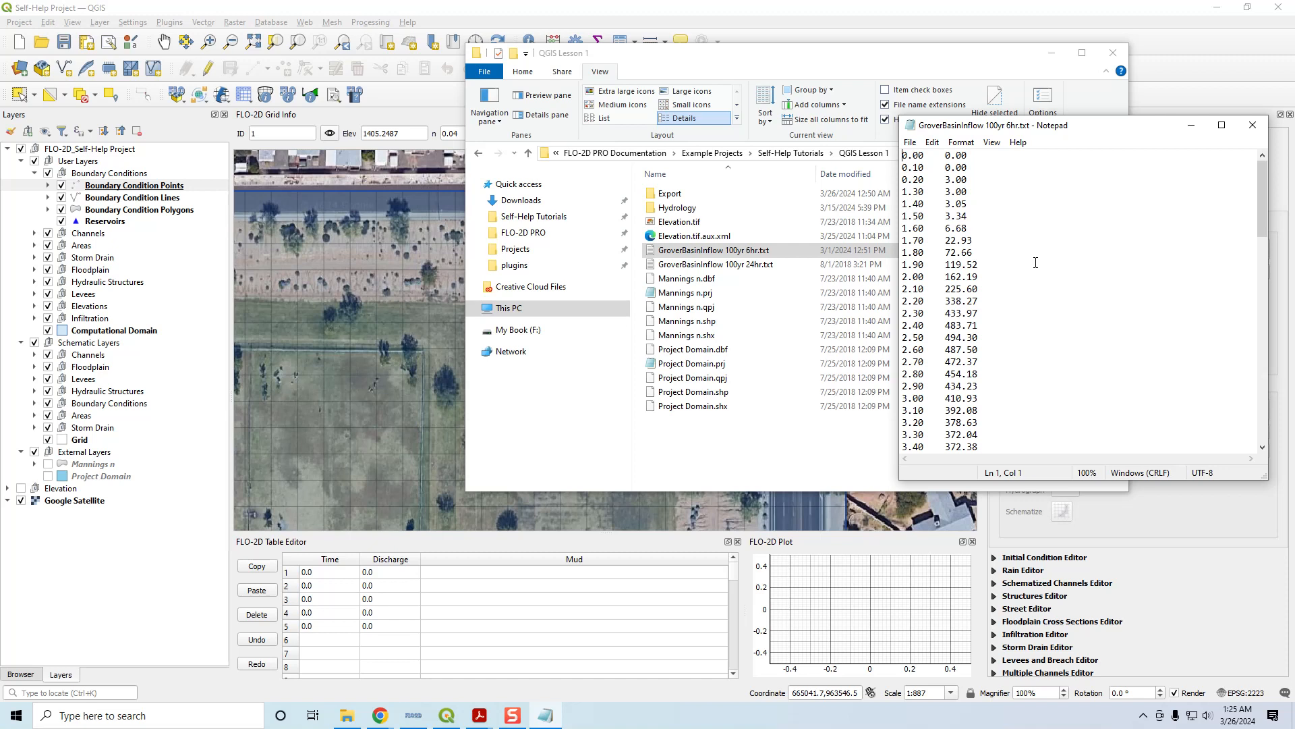
key("ctrl+a")
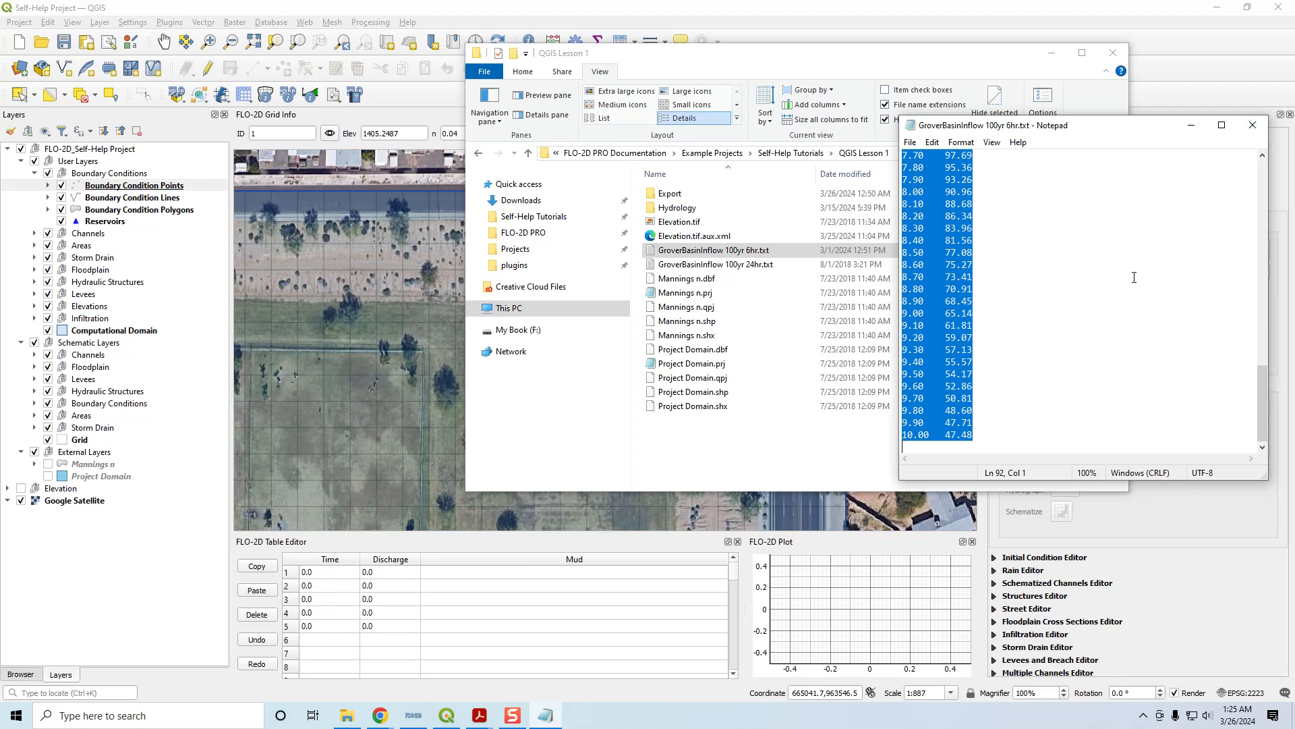
key("alt+F4")
left_click(1051, 53)
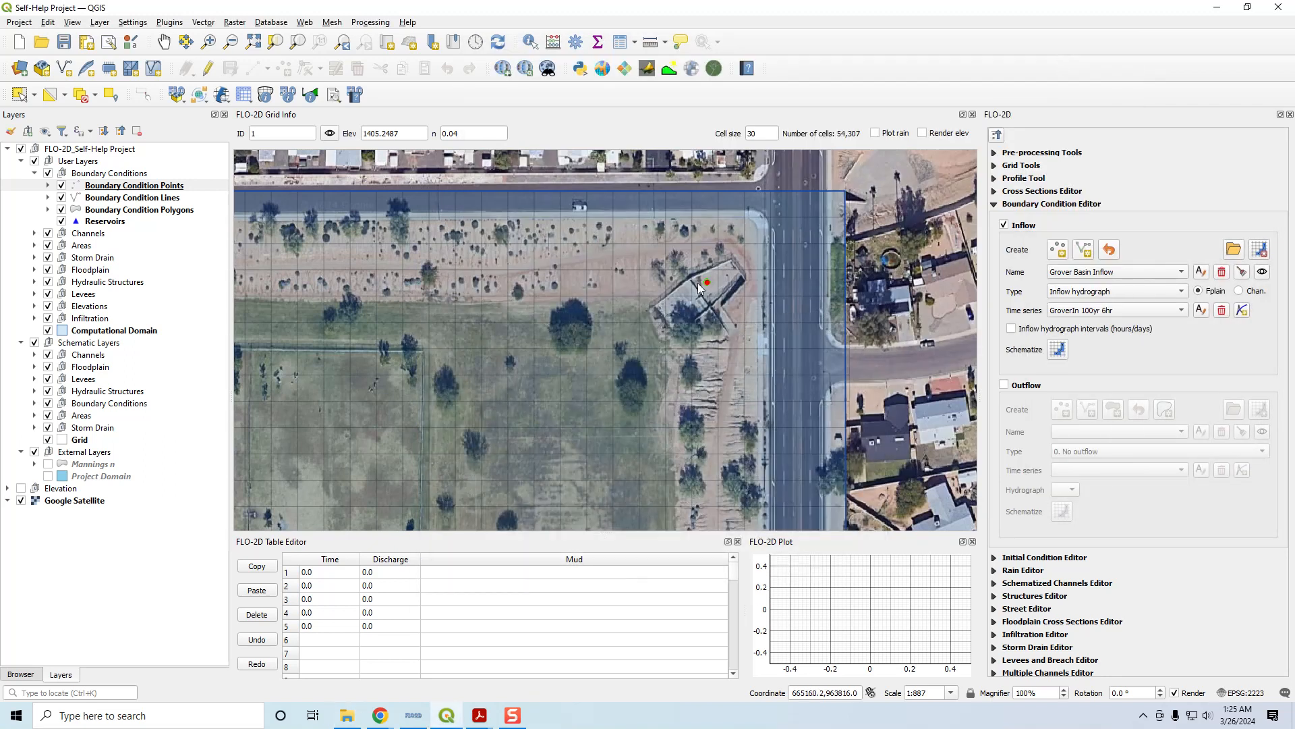
Step: Paste the copied hydrograph into the time series table from the first Time cell, and schematize the inflow
left_click(331, 579)
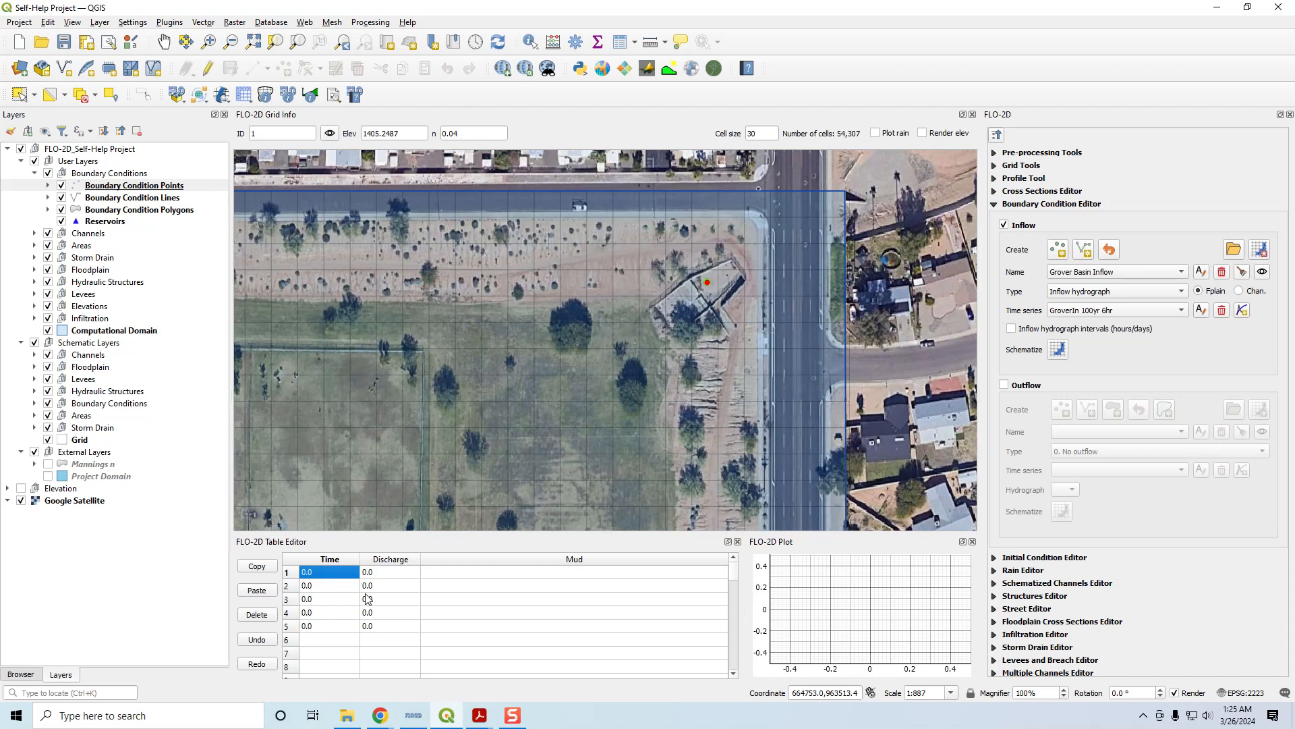
key("ctrl+v")
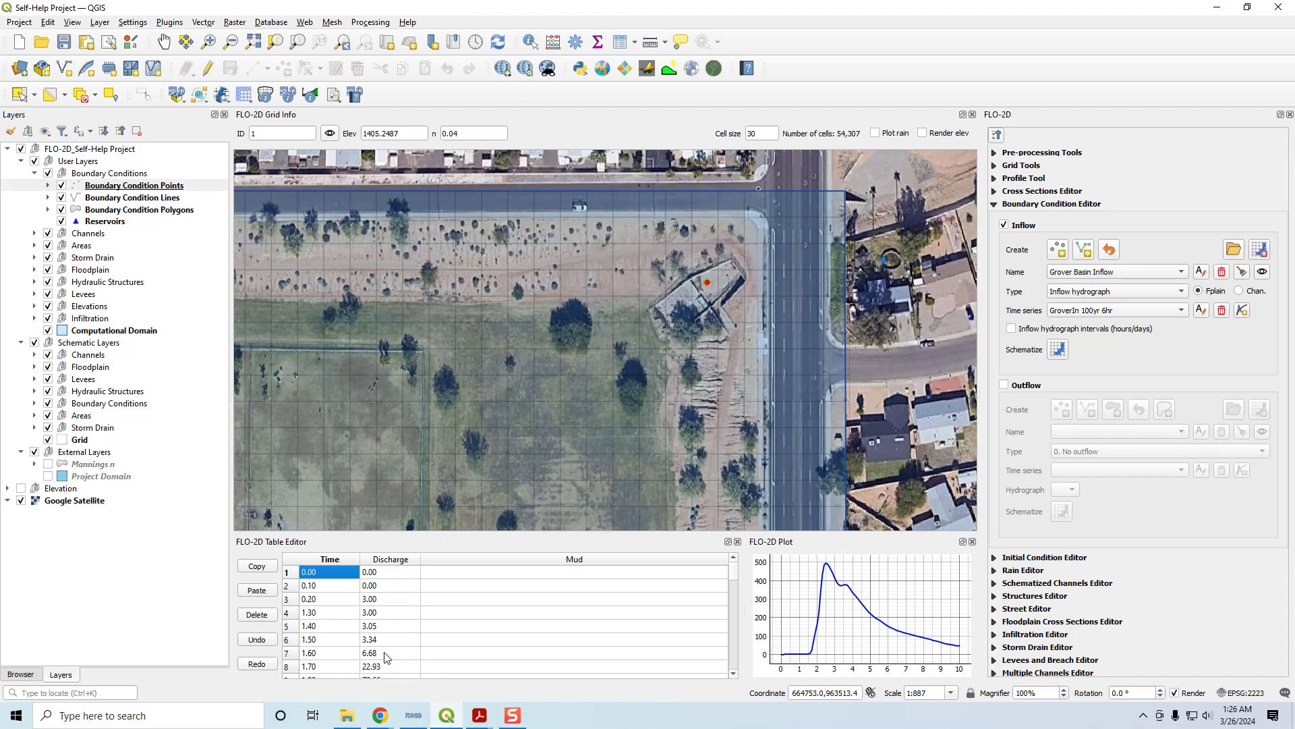
left_click(1058, 349)
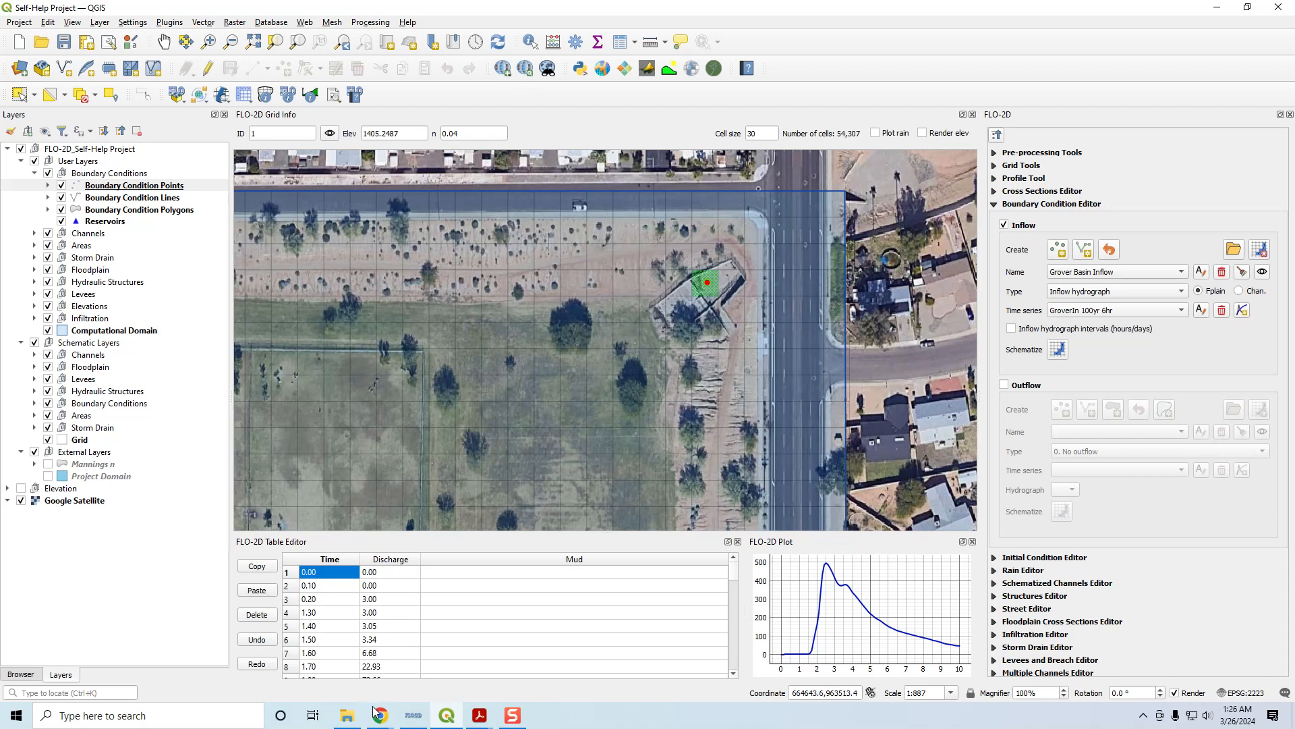
Step: Switch to Chrome and bring up the "Add an inflow node" lesson page
mouse_move(381, 719)
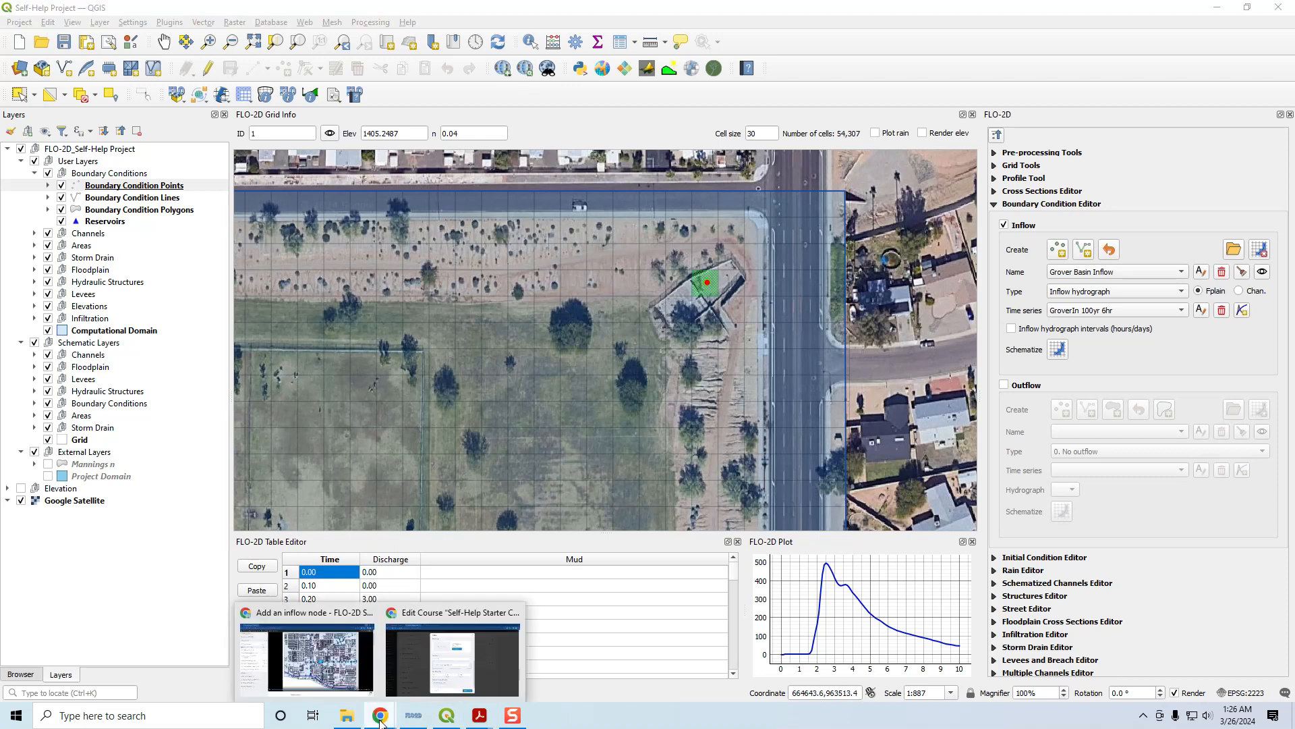
left_click(307, 654)
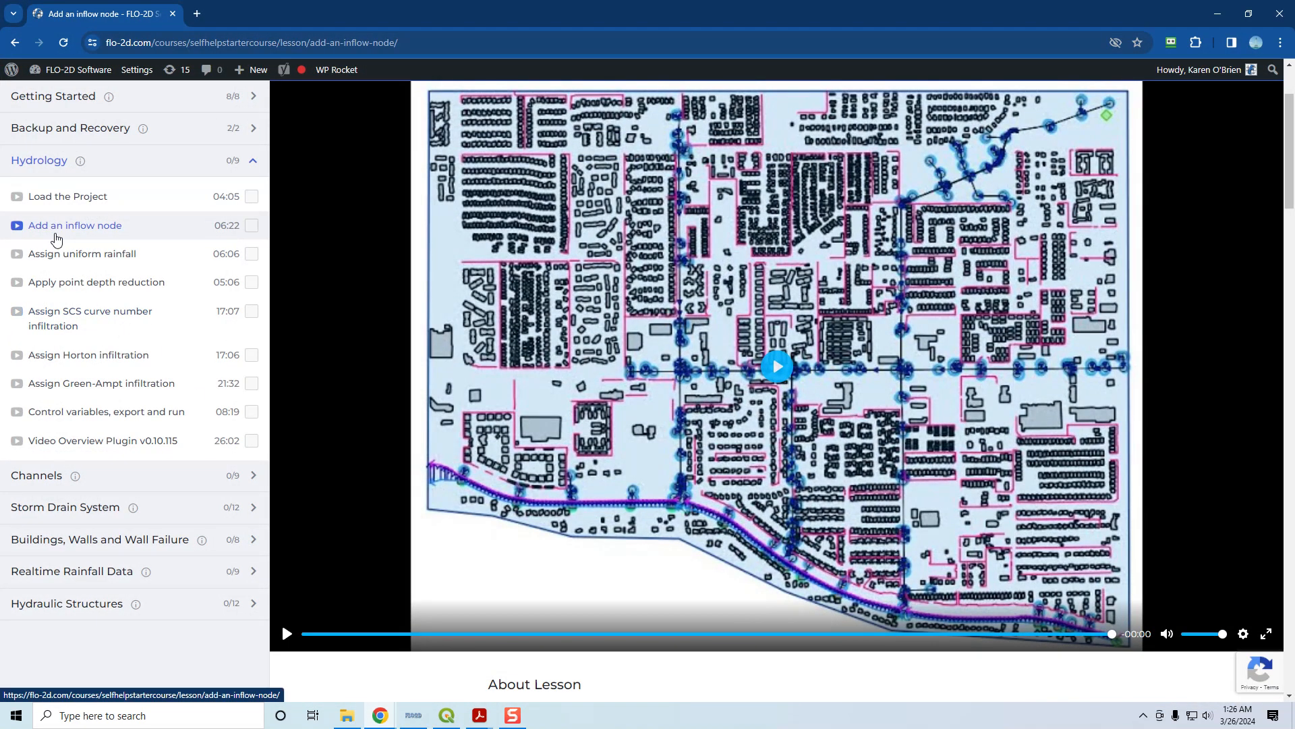
Step: Return to QGIS and export only the Inflow Elements component as DAT files to the QGIS Lesson 1 Export folder
left_click(1209, 13)
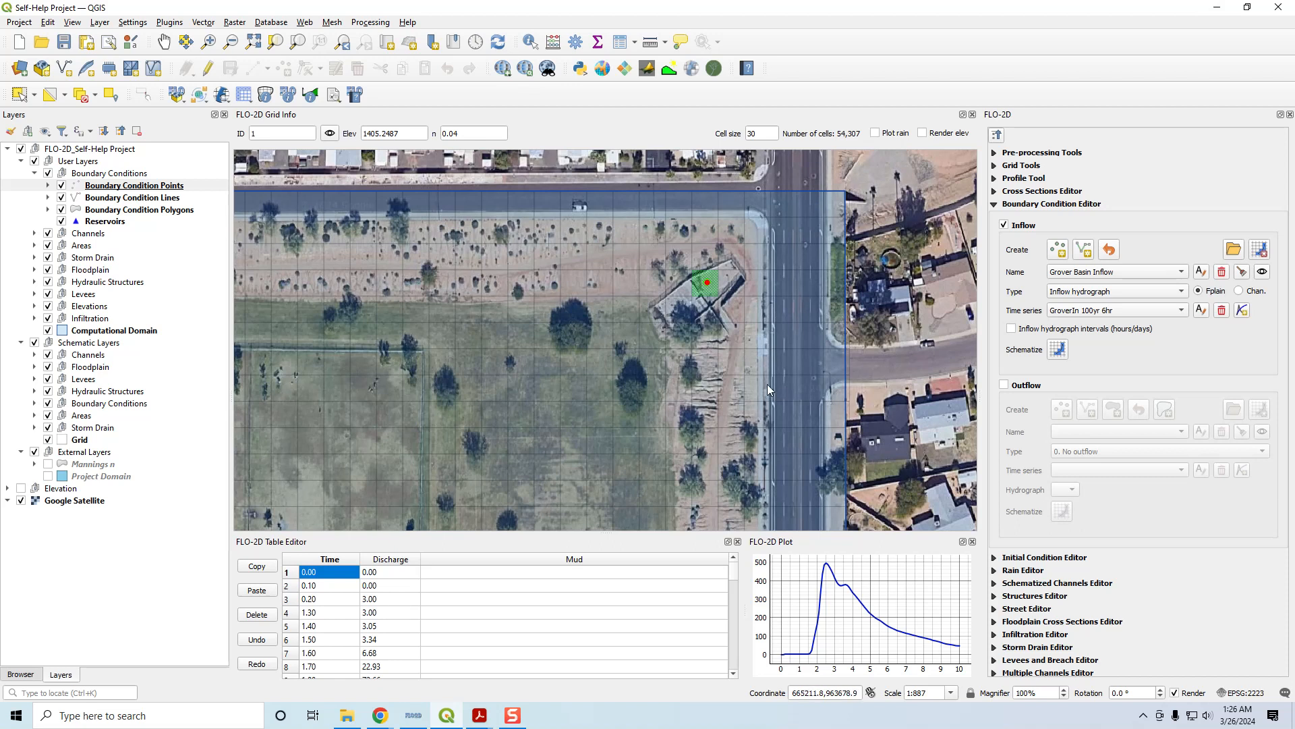
left_click(201, 97)
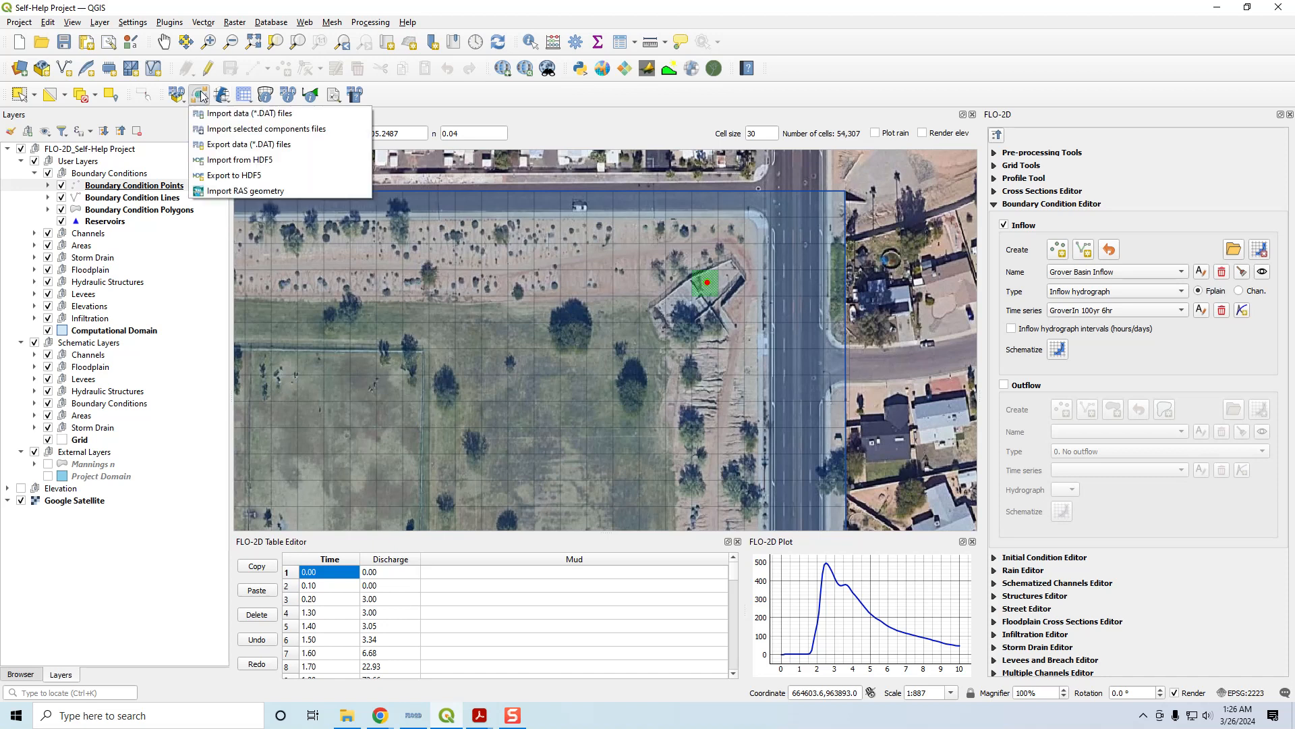
left_click(215, 143)
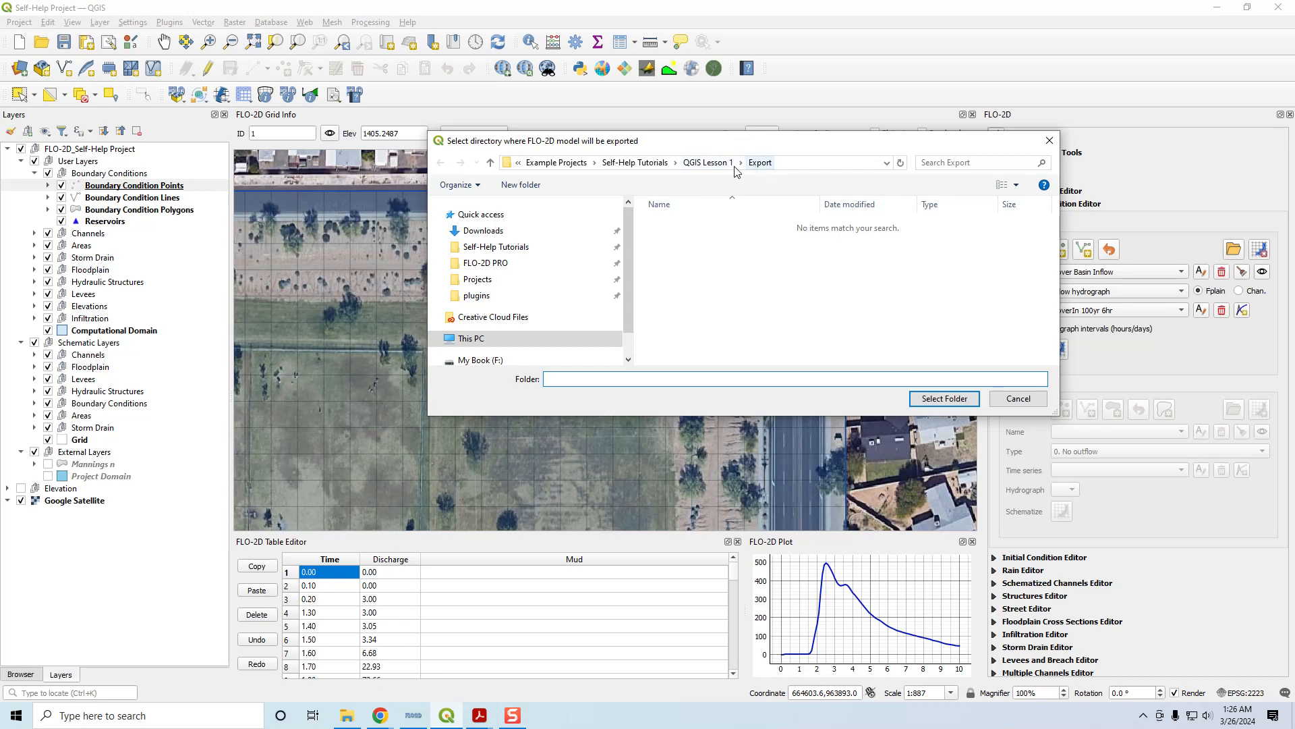
left_click(943, 398)
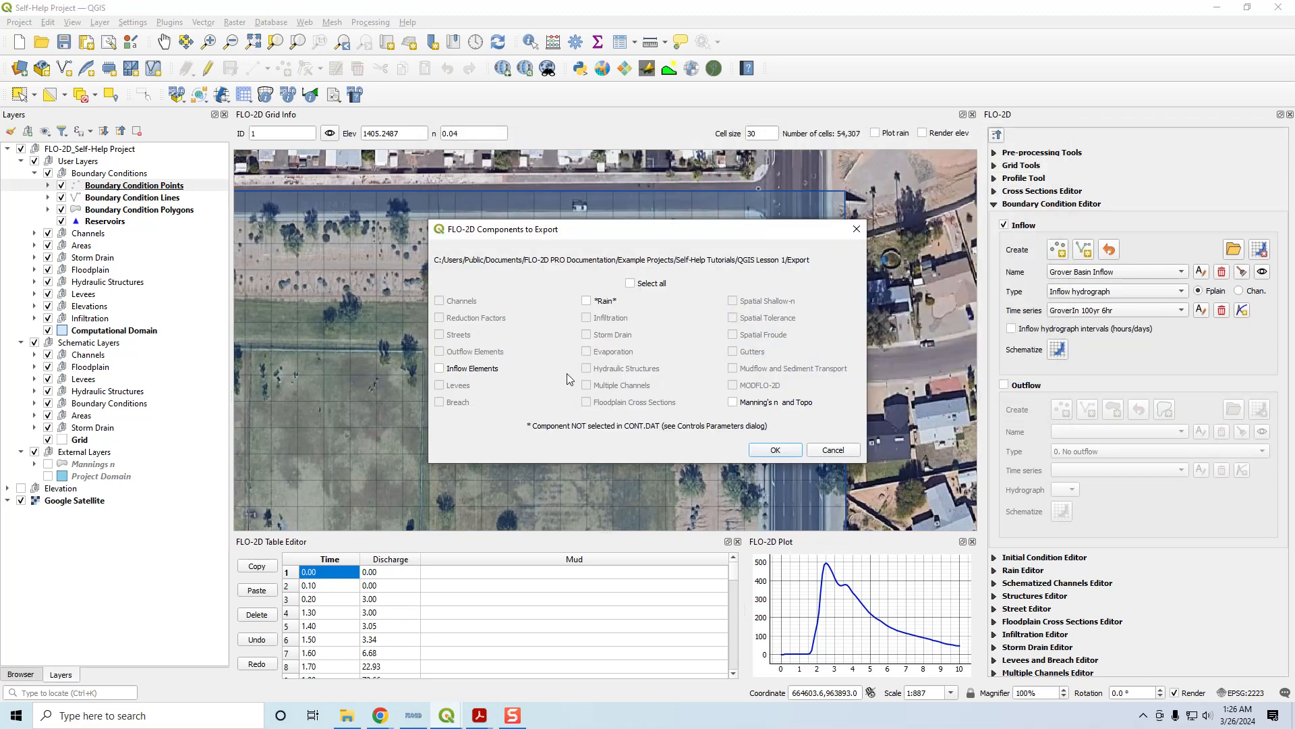
left_click(440, 368)
left_click(775, 448)
left_click(781, 403)
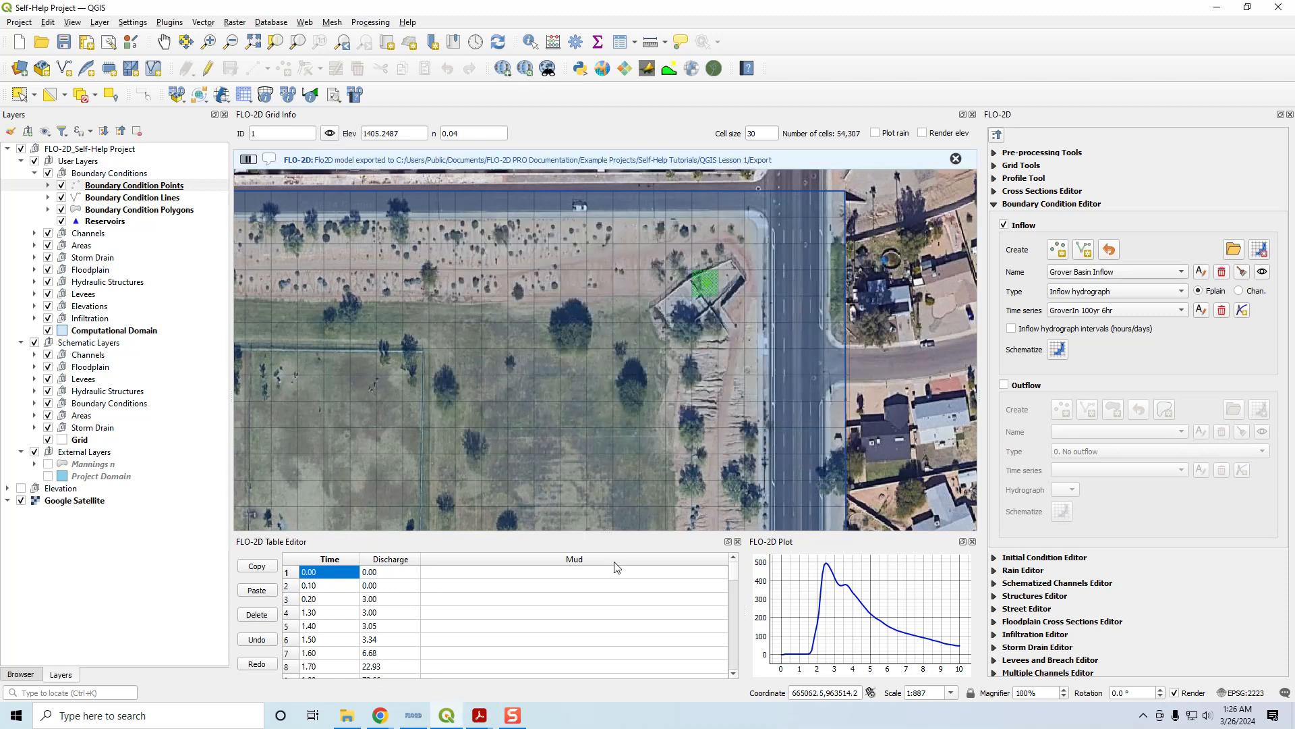
Step: View the exported INFLOW.DAT from the QGIS Lesson 1 Export folder in Notepad, and close it
left_click(347, 715)
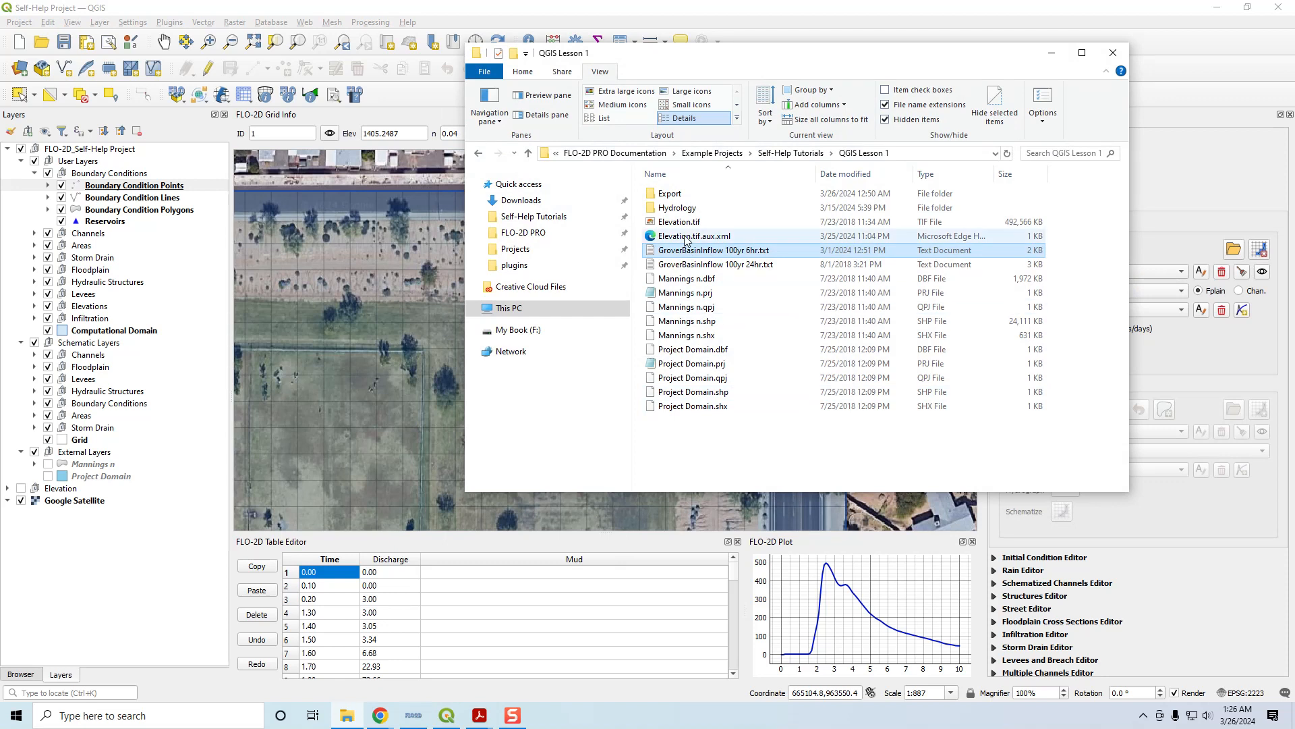
double_click(671, 195)
left_click(676, 211)
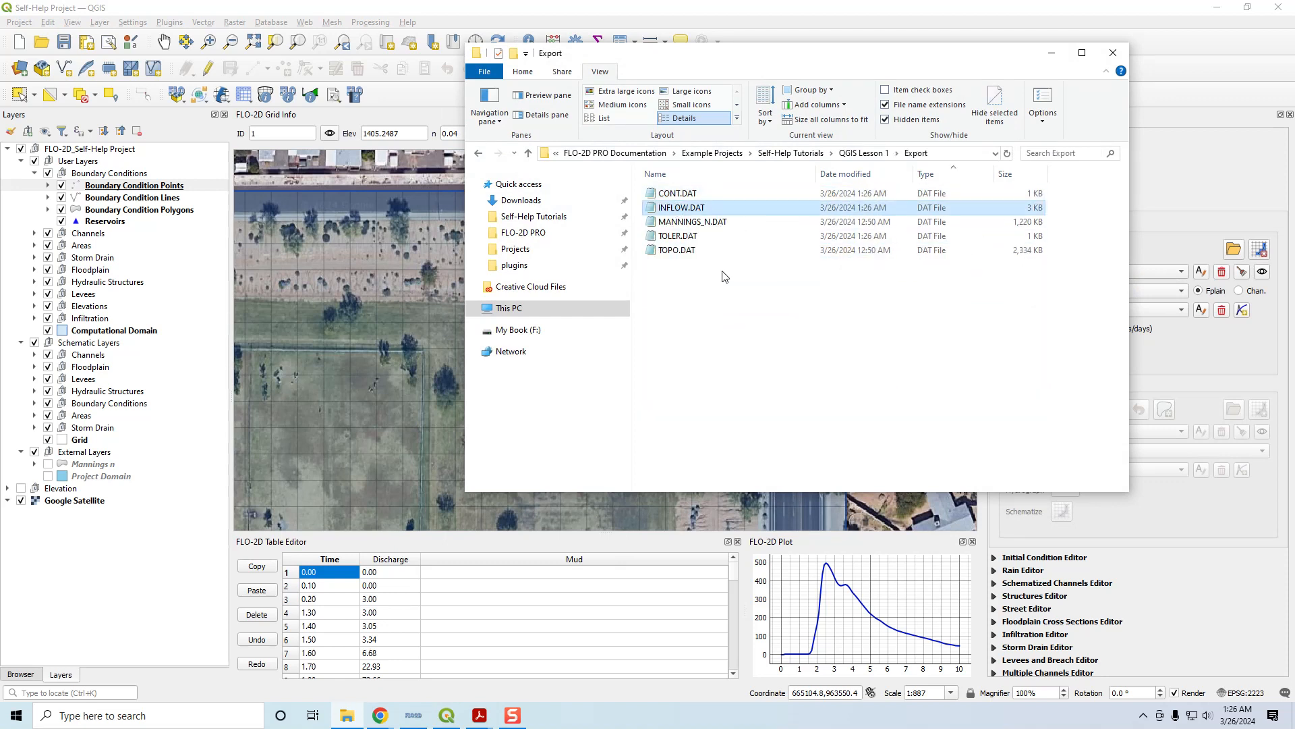
double_click(688, 211)
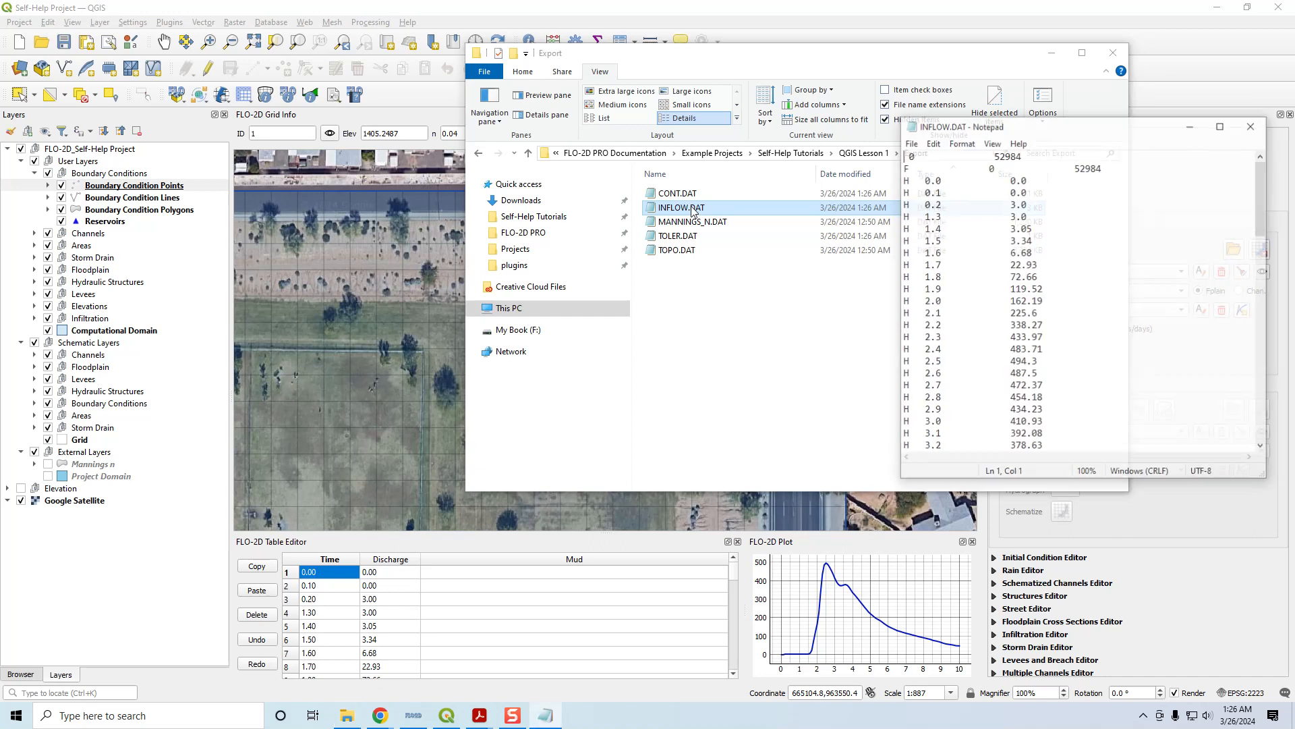
left_click_drag(1091, 128, 708, 129)
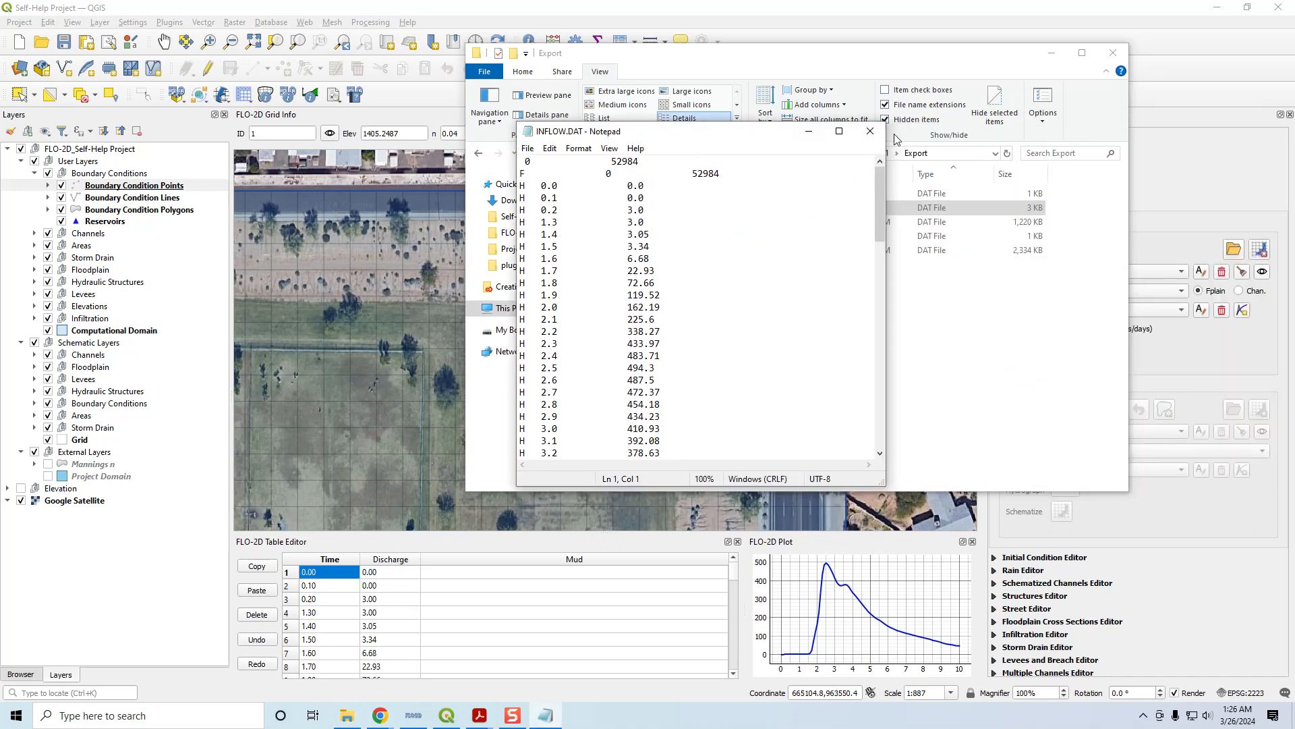
left_click(870, 125)
Step: Open INFLOW.DAT in Notepad++ and examine the F flag and the grid element number in its first two lines
right_click(688, 209)
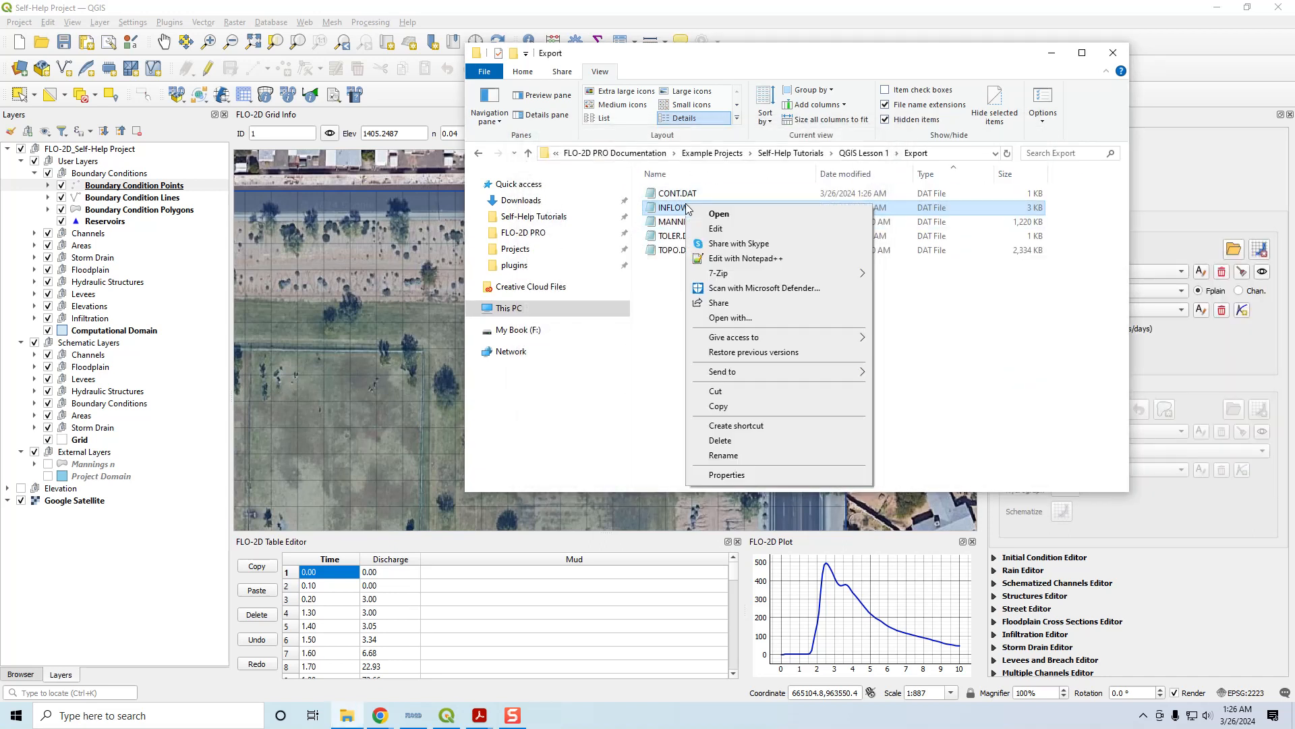
left_click(721, 252)
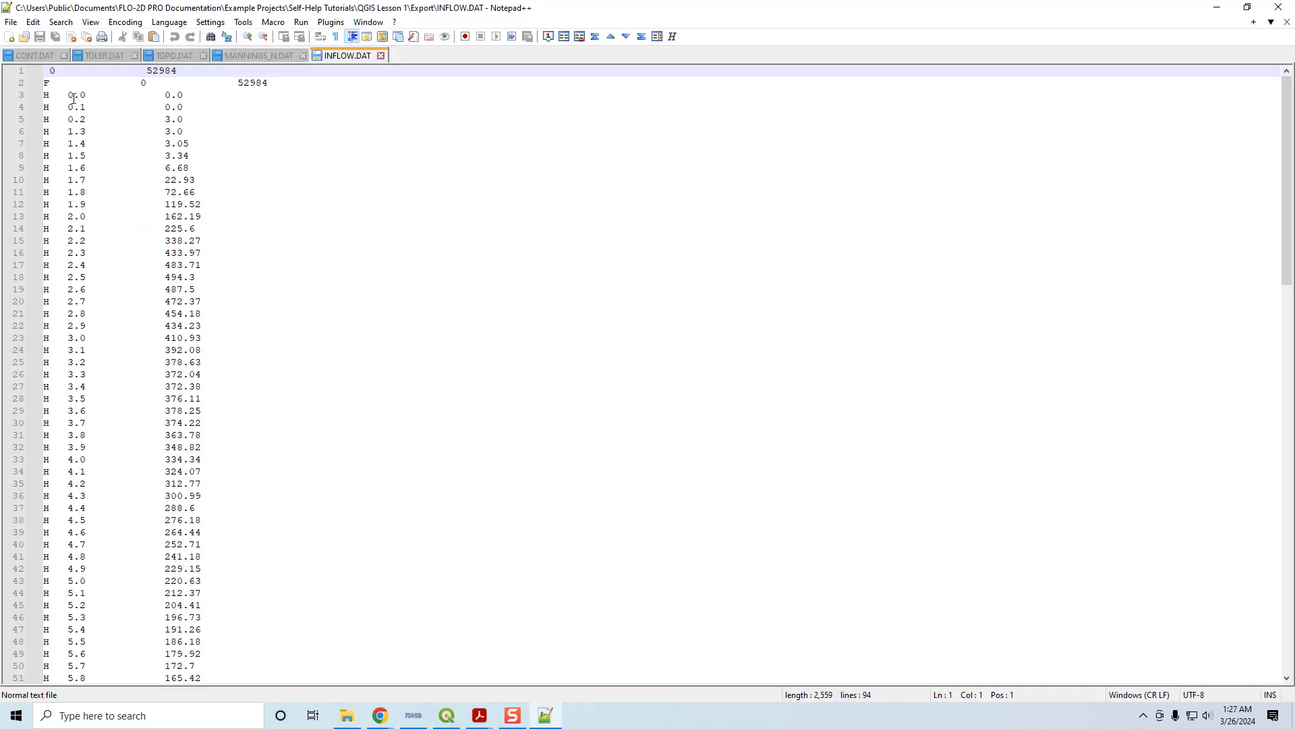
left_click_drag(44, 82, 51, 81)
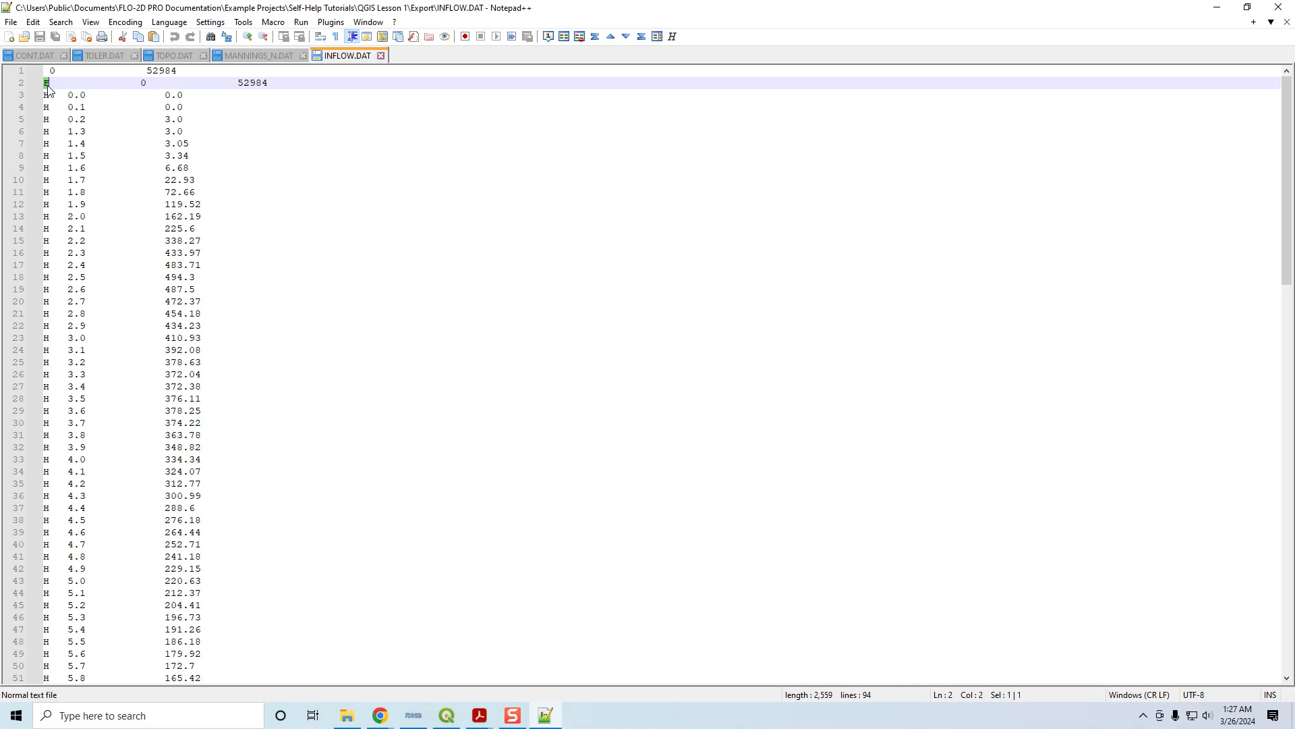
double_click(245, 82)
double_click(166, 71)
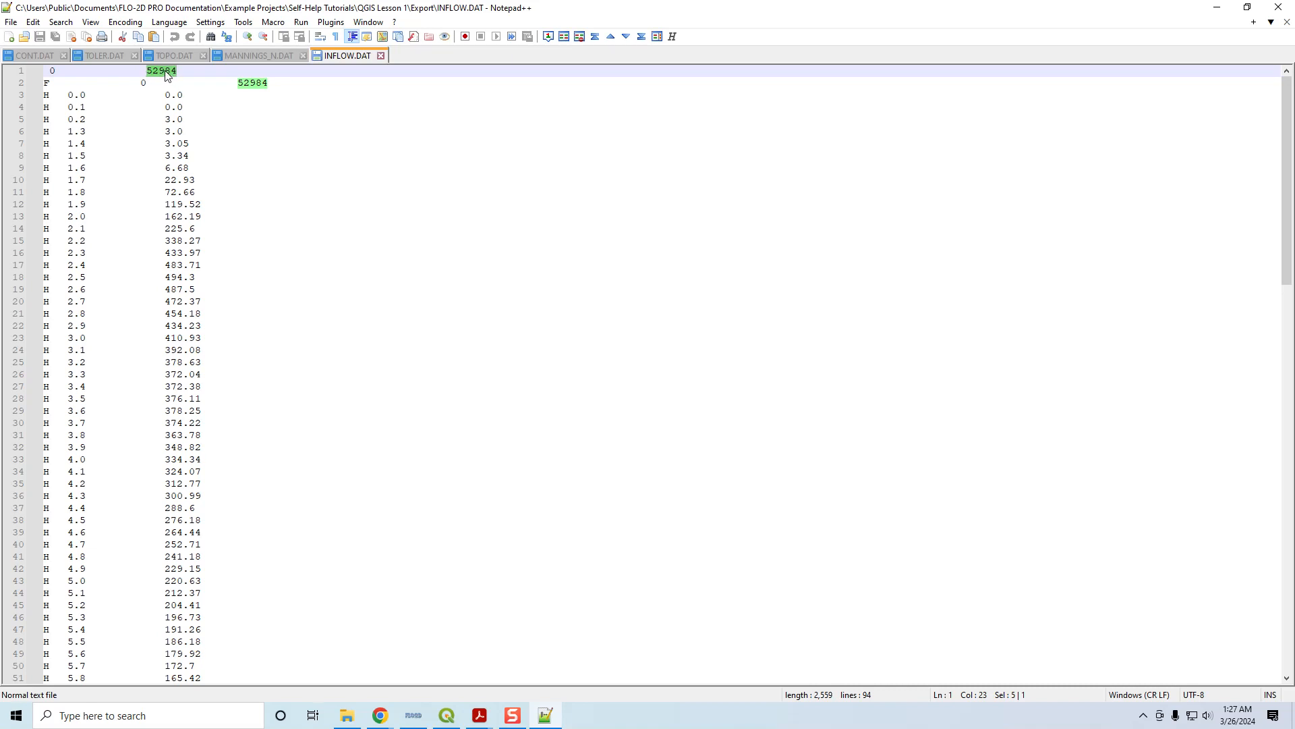
Step: Examine the hydrograph's H lines in INFLOW.DAT, highlighting the time and discharge values of the first rows
double_click(47, 96)
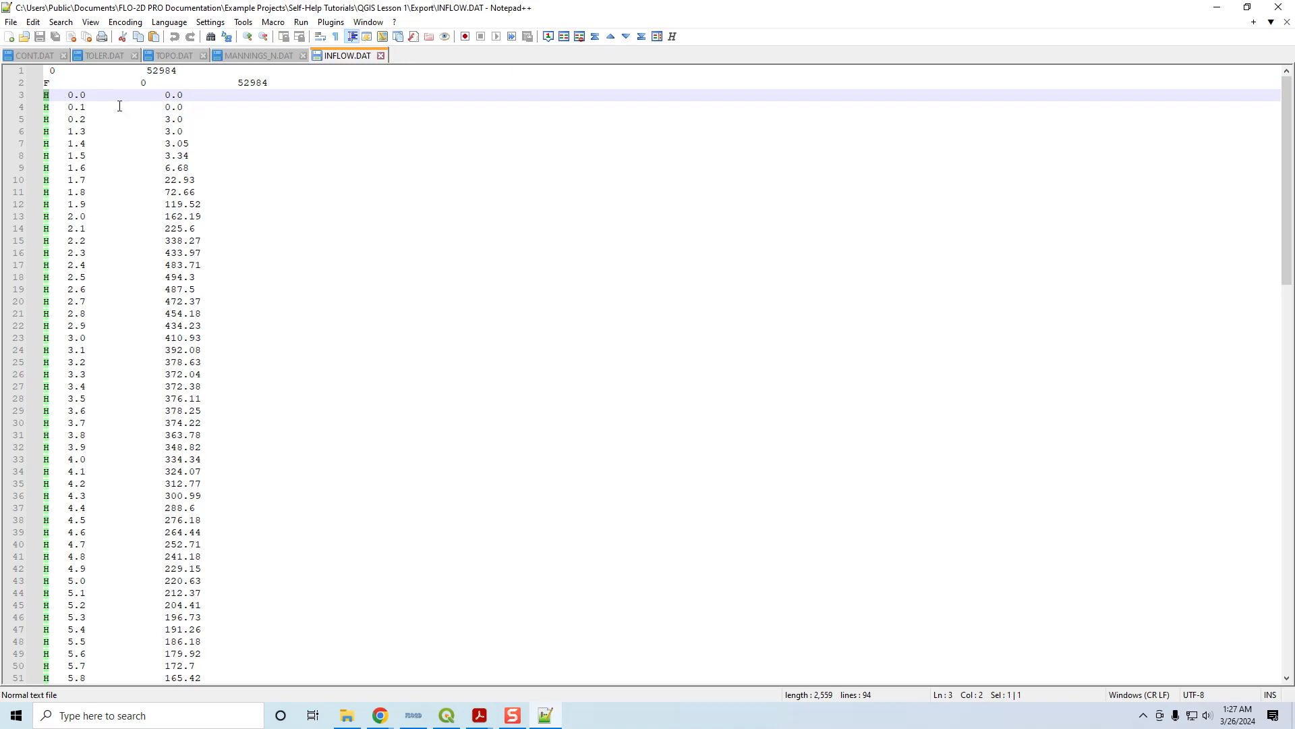
left_click(88, 98)
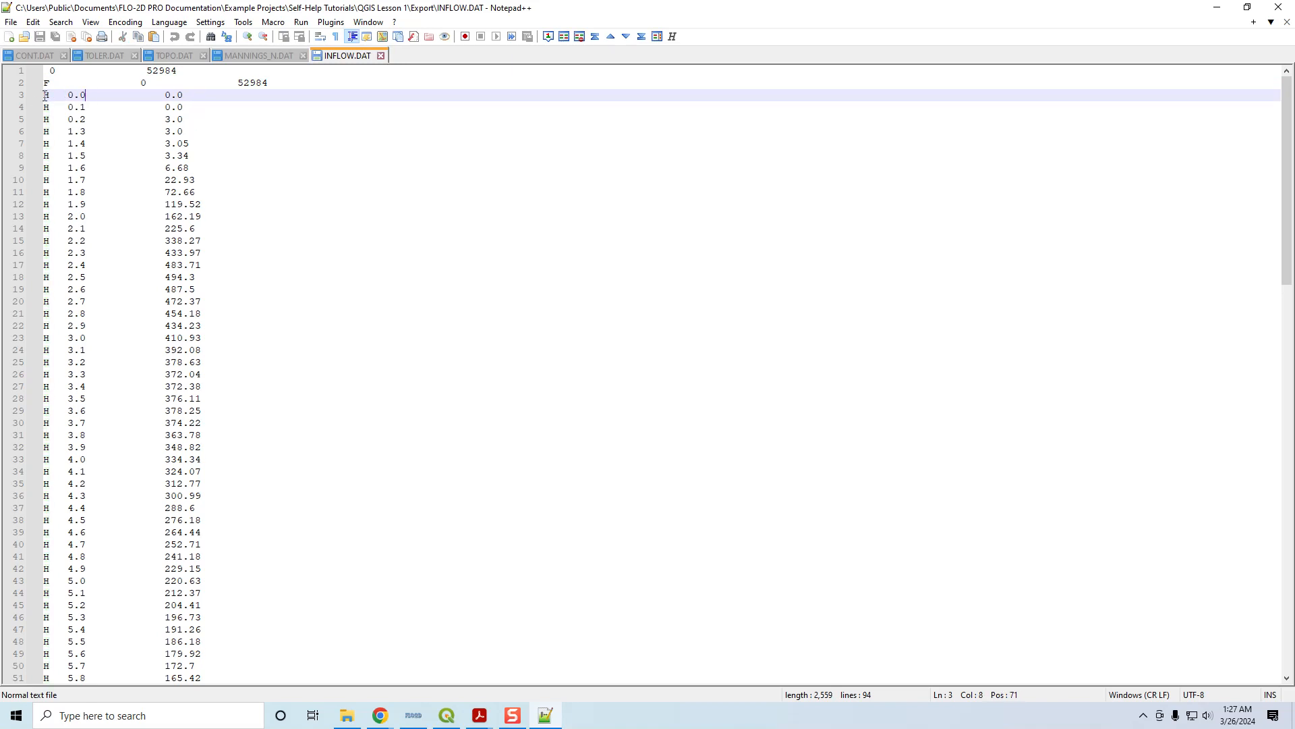
left_click_drag(45, 97, 273, 342)
key("shift+Down")
left_click(165, 155)
left_click_drag(69, 97, 87, 97)
left_click_drag(165, 95, 186, 95)
left_click_drag(184, 108, 36, 100)
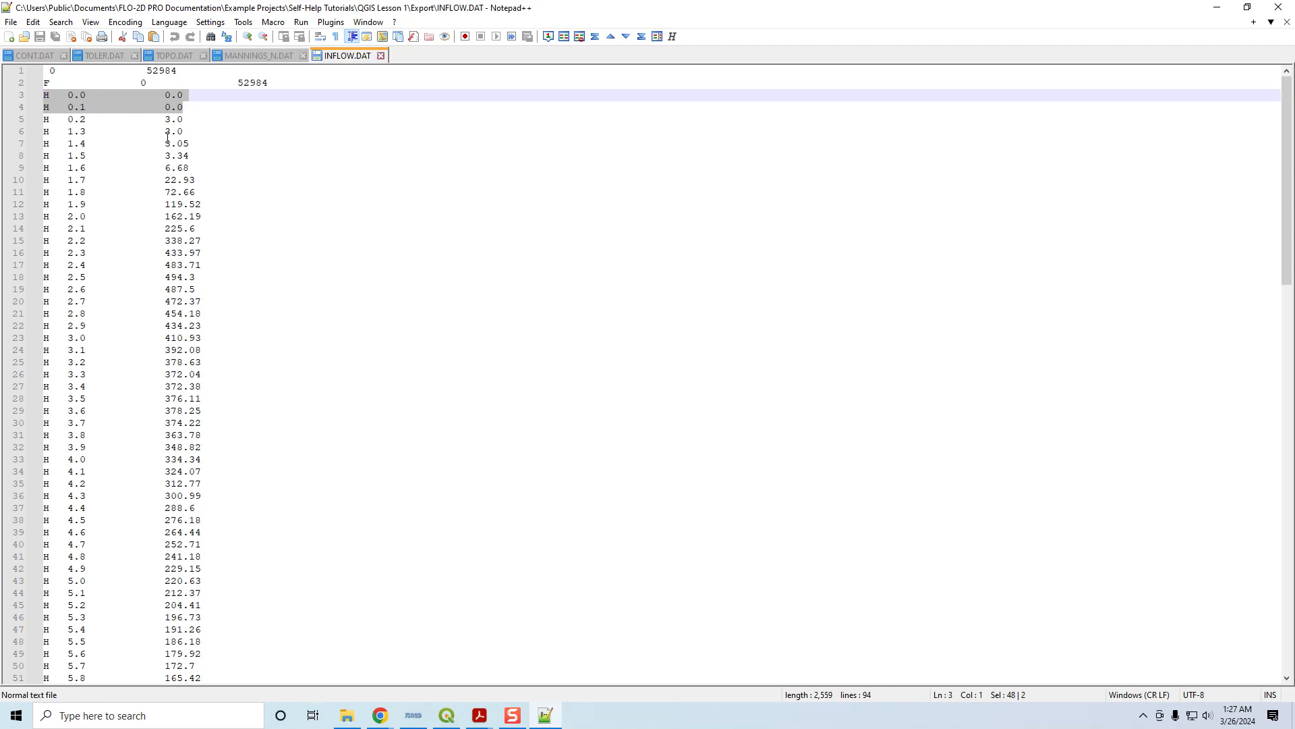
left_click(199, 108)
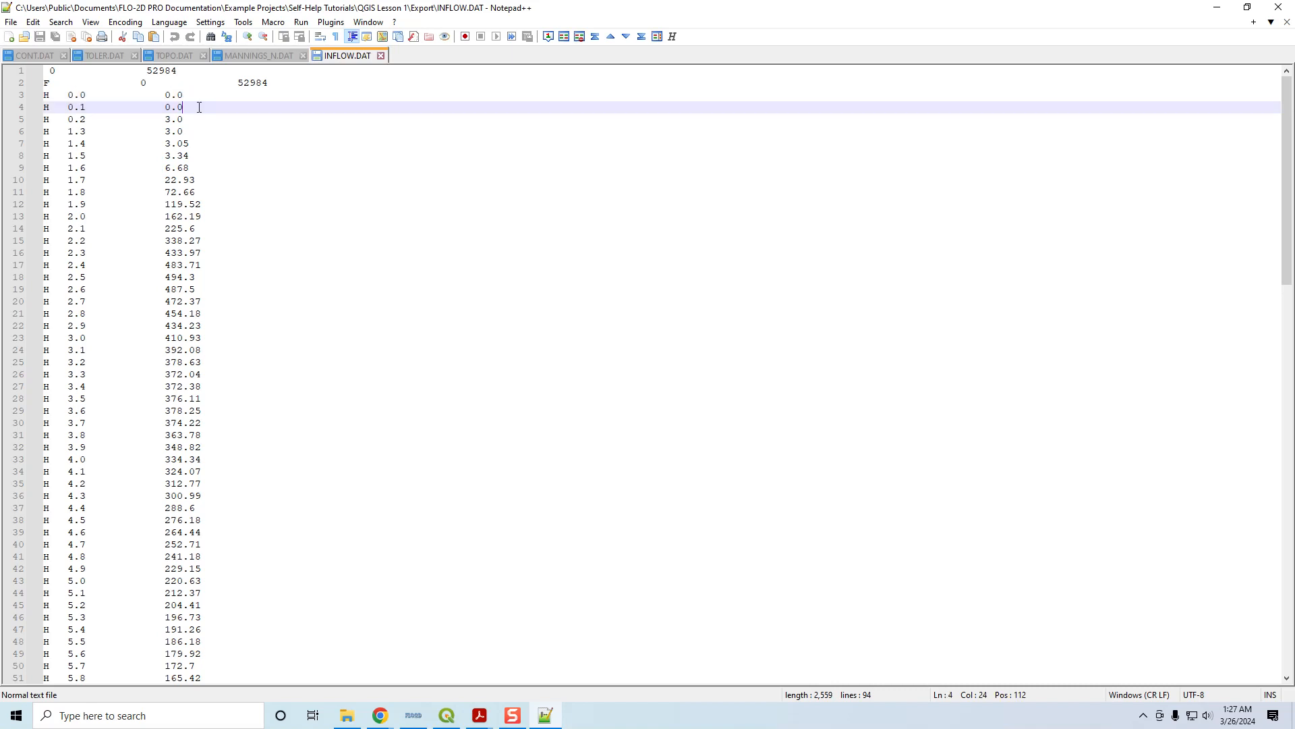